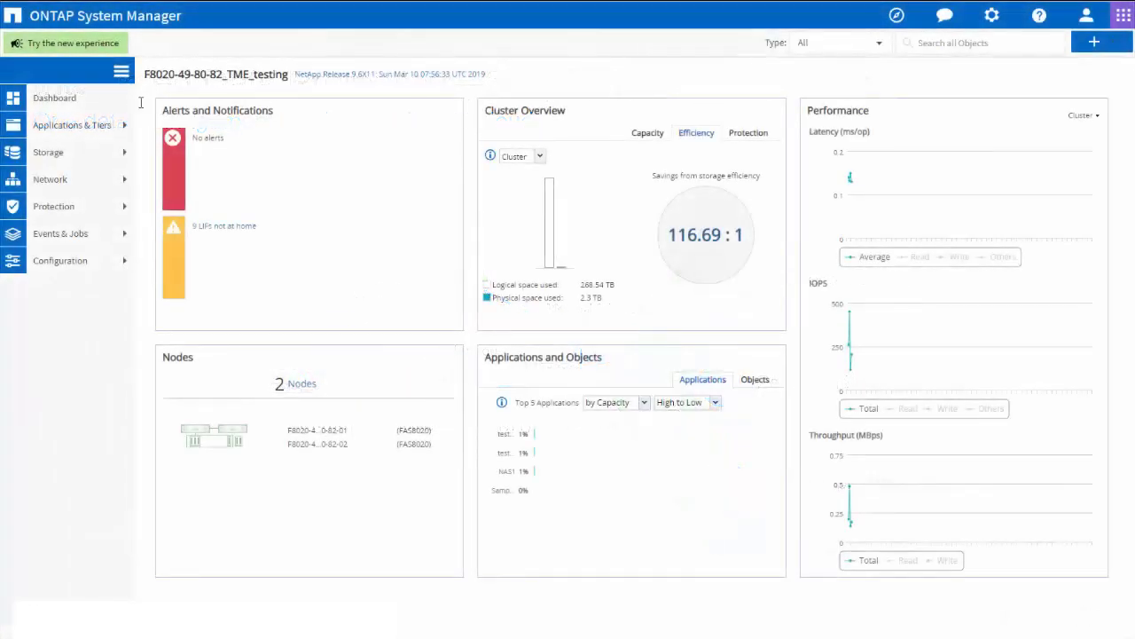
# Review the cluster's SnapMirror and SnapMirror Synchronous licenses, then go to the Storage Volumes list
pyautogui.moveTo(145, 75); pyautogui.dragTo(290, 76)
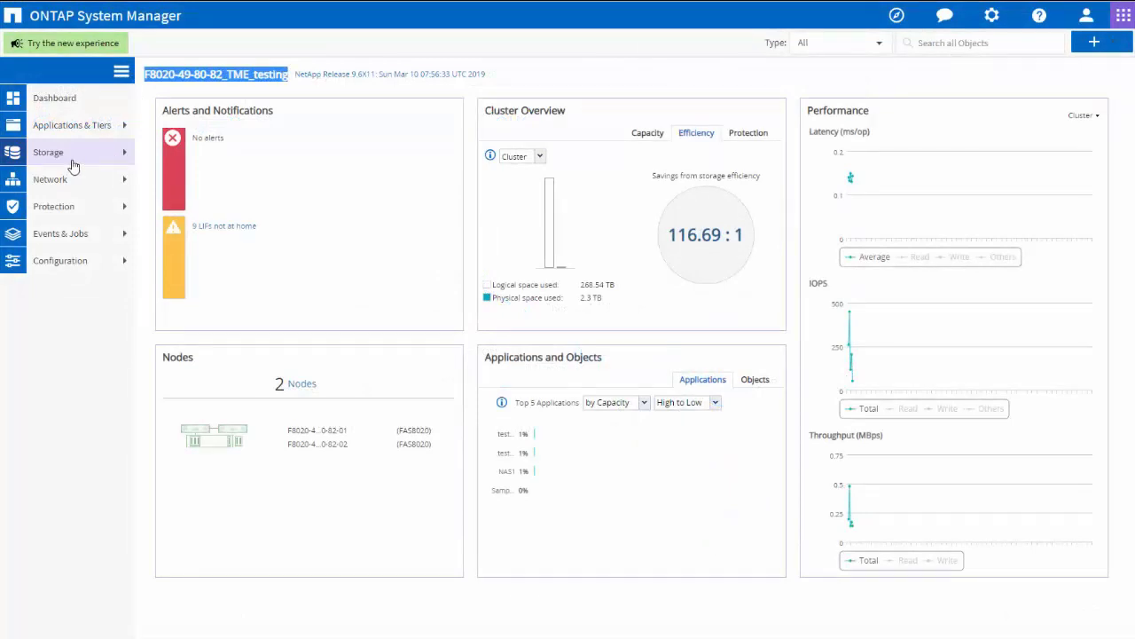
pyautogui.click(71, 260)
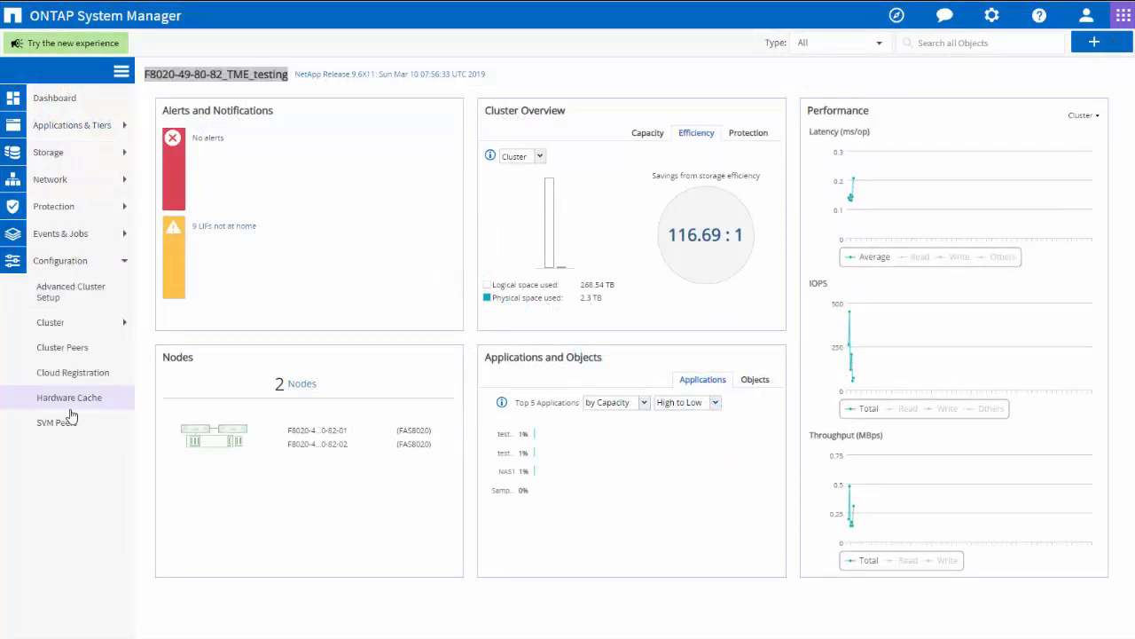
pyautogui.click(73, 325)
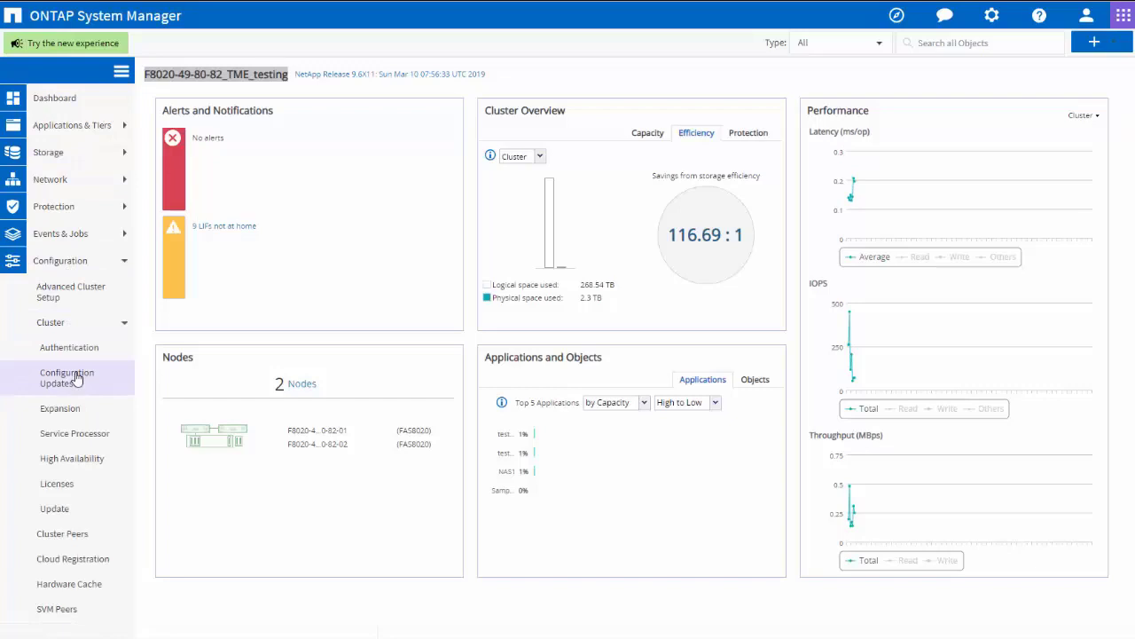
pyautogui.click(70, 487)
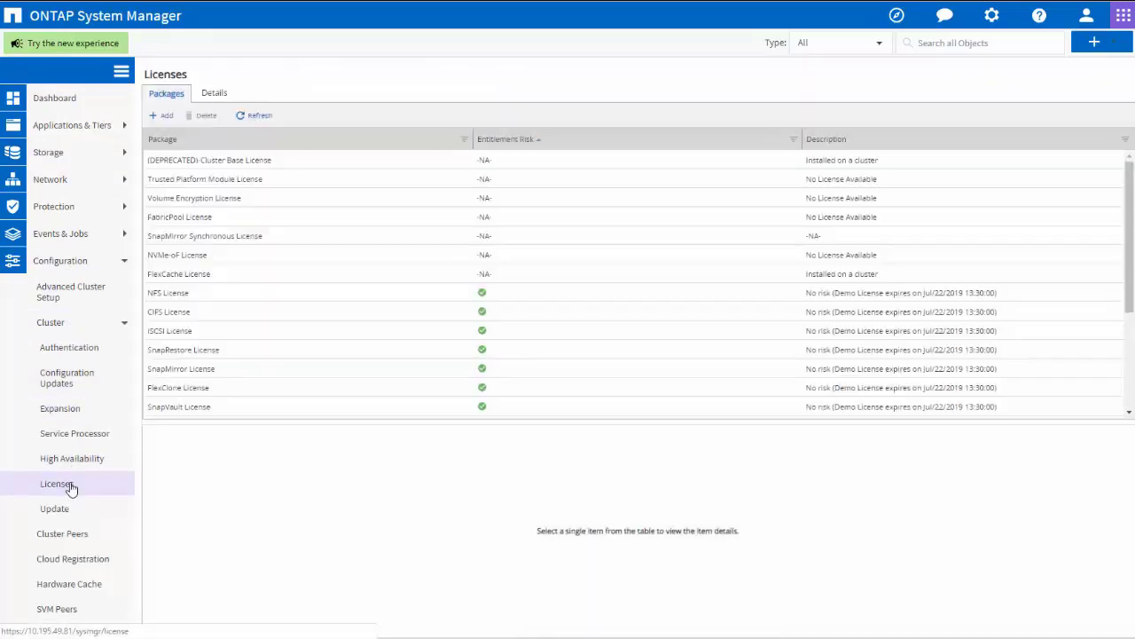
pyautogui.click(194, 372)
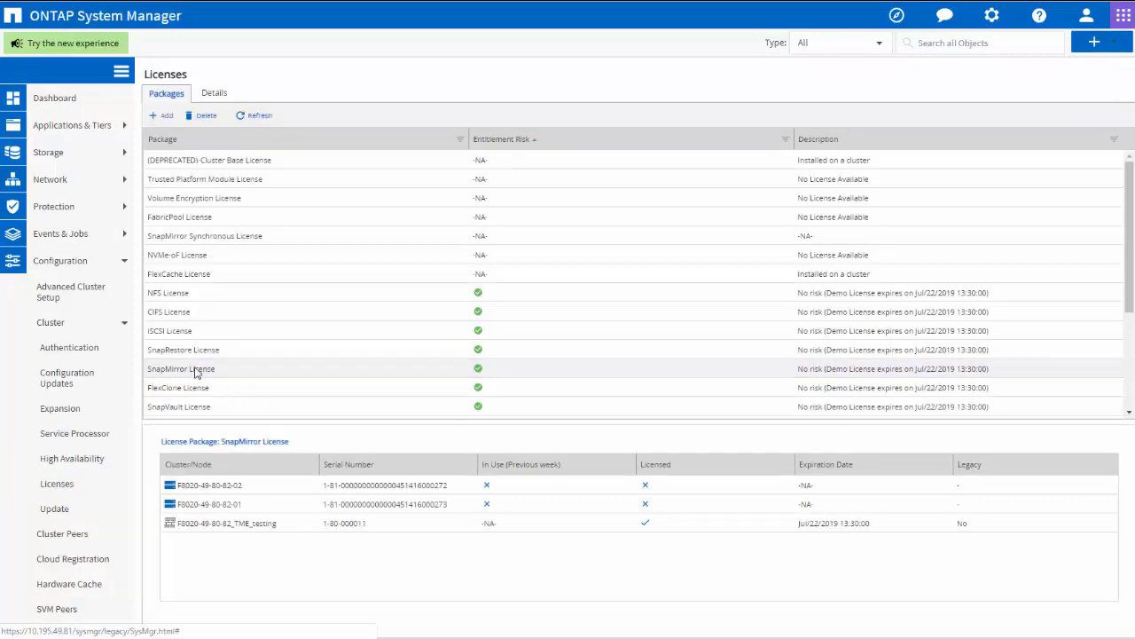
pyautogui.click(254, 238)
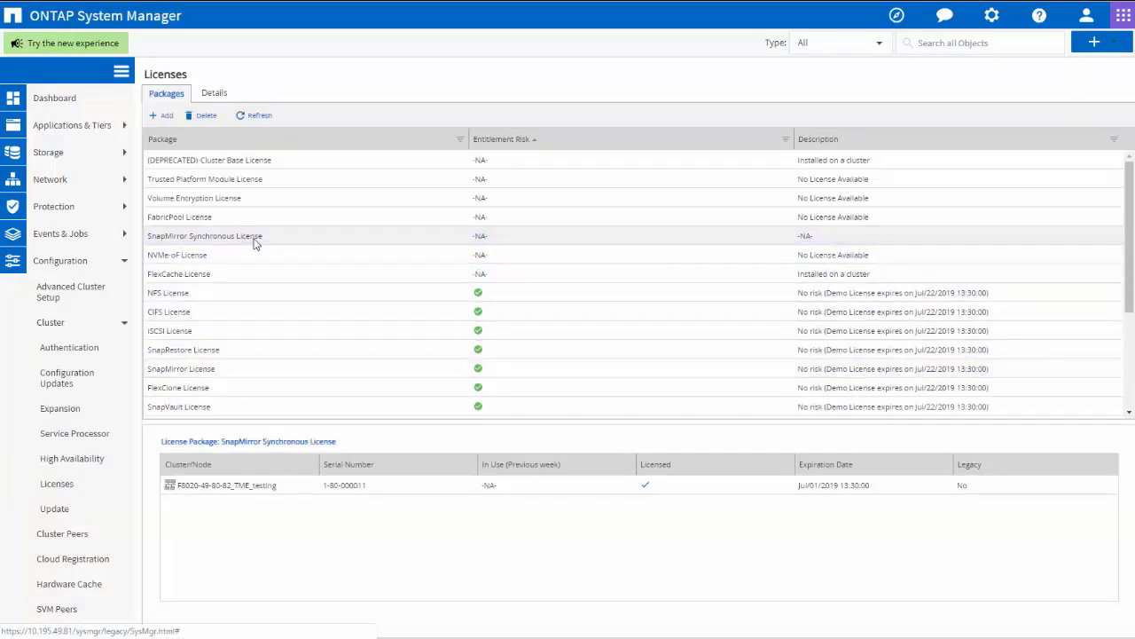
pyautogui.click(68, 264)
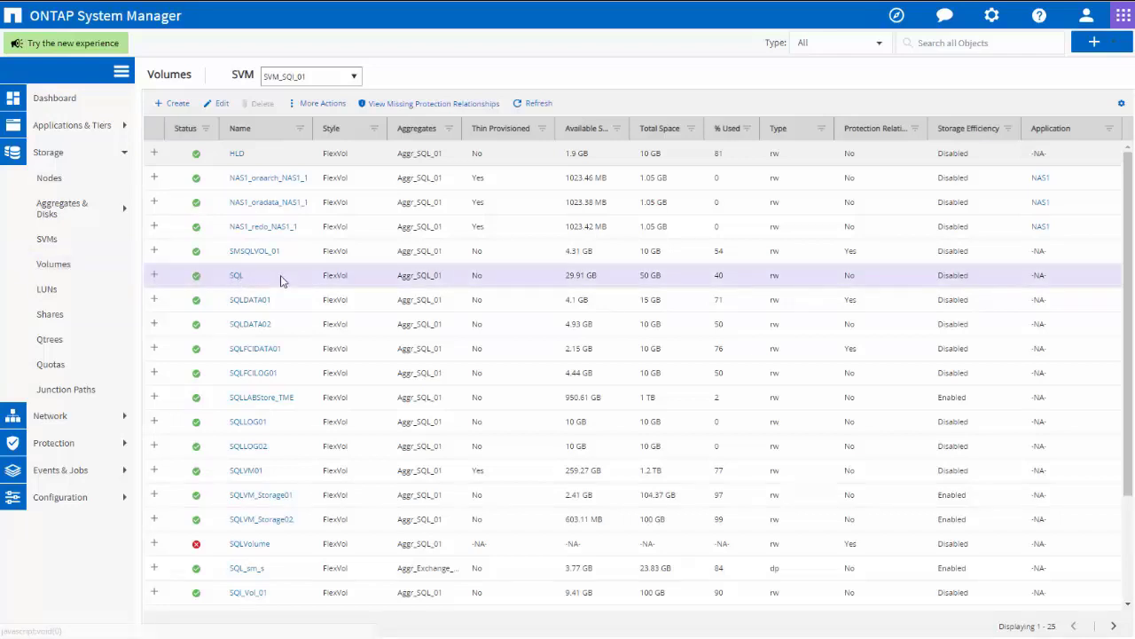
# With SVM_SQL_01 selected, pick the SQL volume and inspect its SQLData and SQLLog LUNs
pyautogui.click(355, 78)
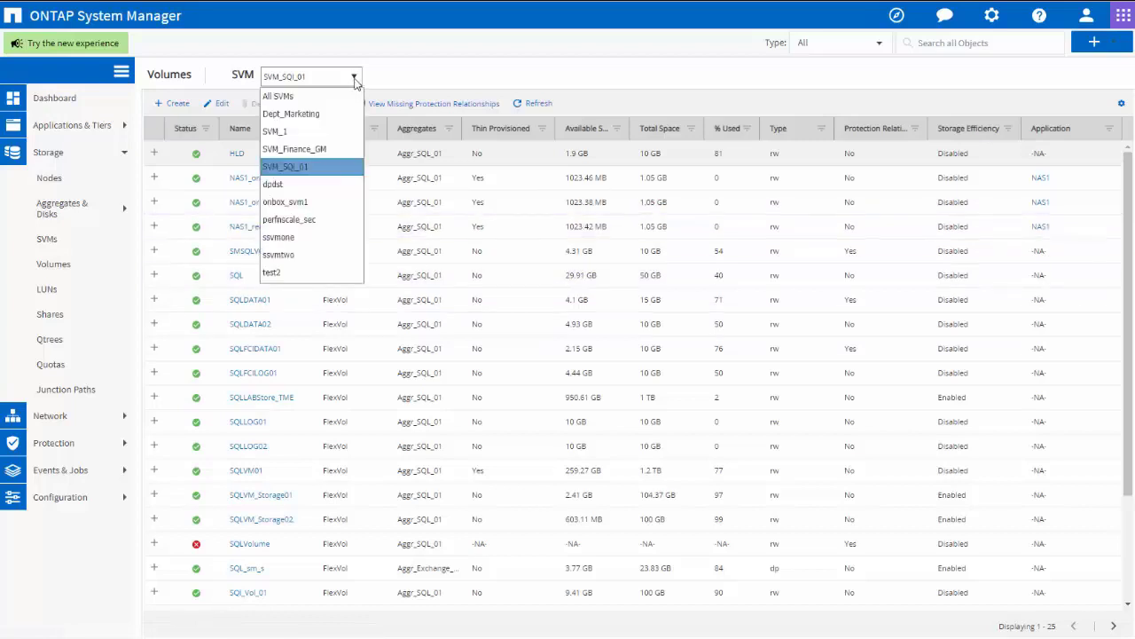
pyautogui.click(326, 170)
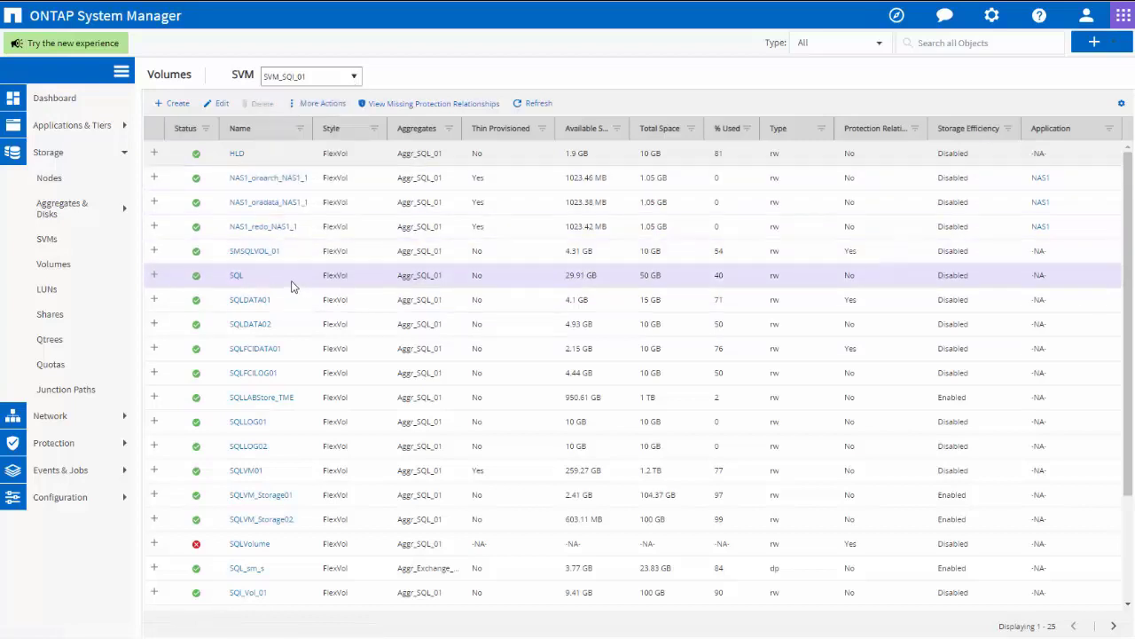
pyautogui.click(293, 284)
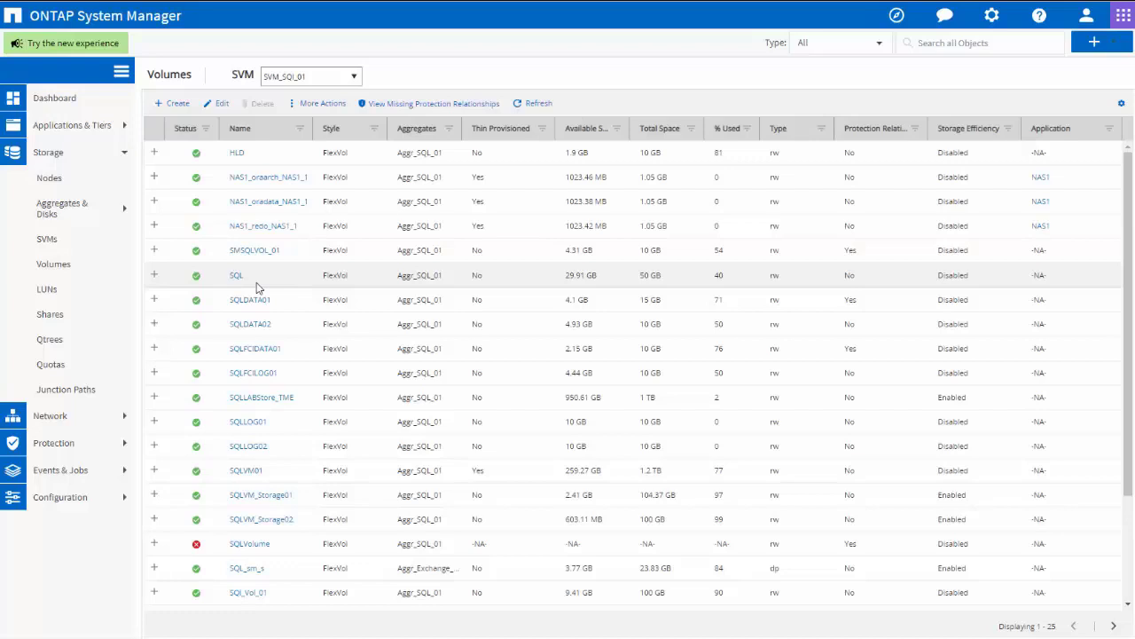
pyautogui.click(89, 289)
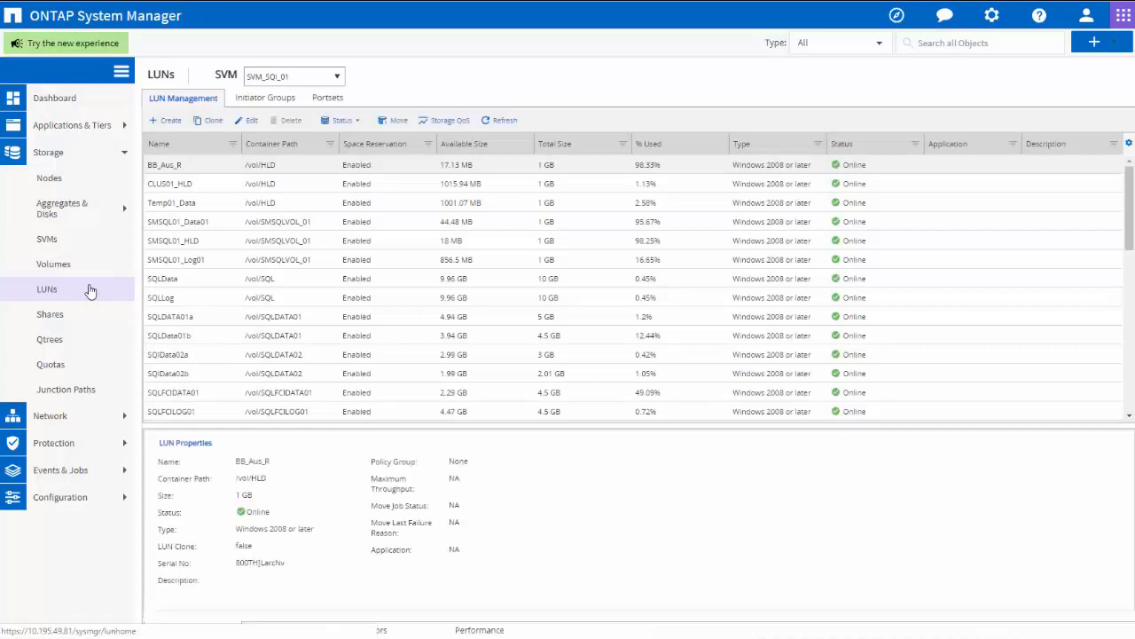
pyautogui.click(277, 285)
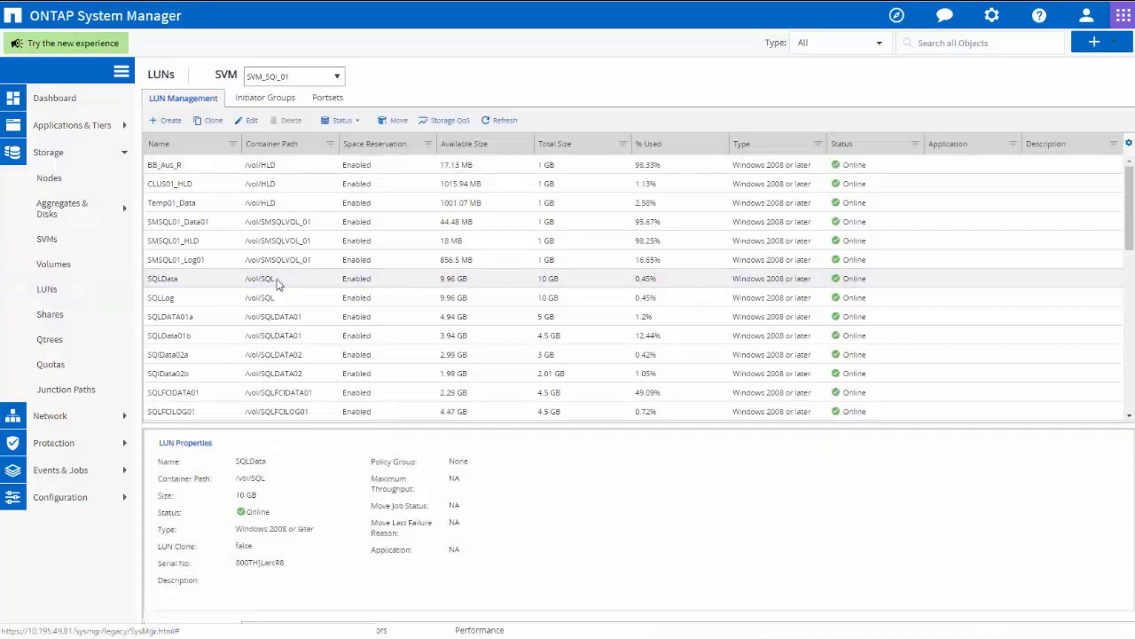
pyautogui.click(275, 300)
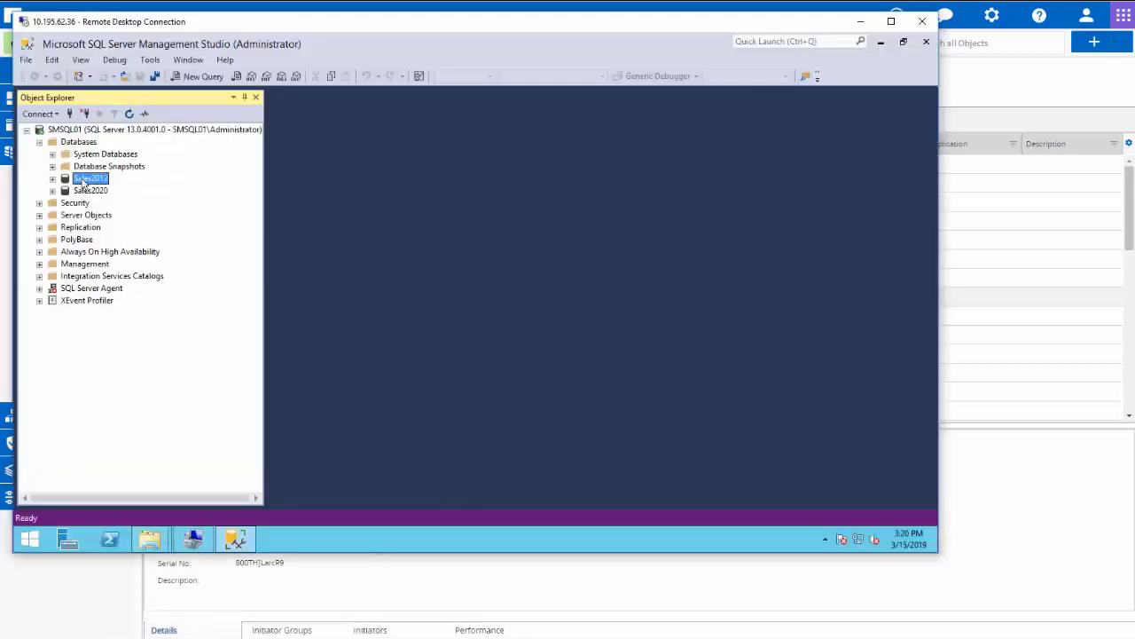
# Check the file paths on Sales2012's Files properties page, then cancel without changes
pyautogui.rightClick(84, 182)
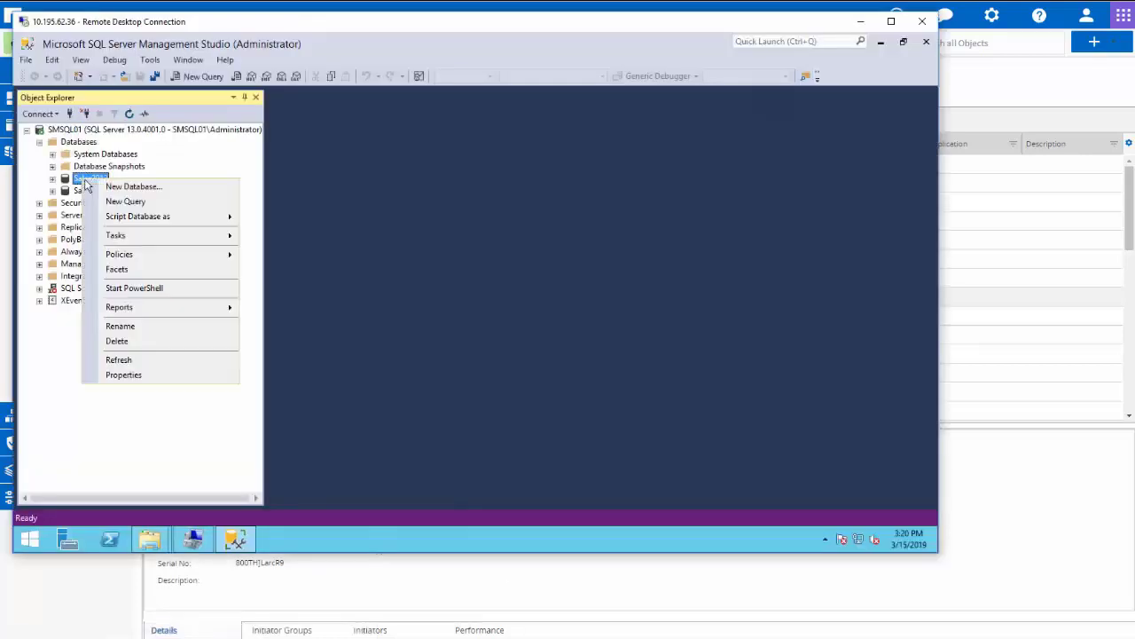
pyautogui.click(124, 374)
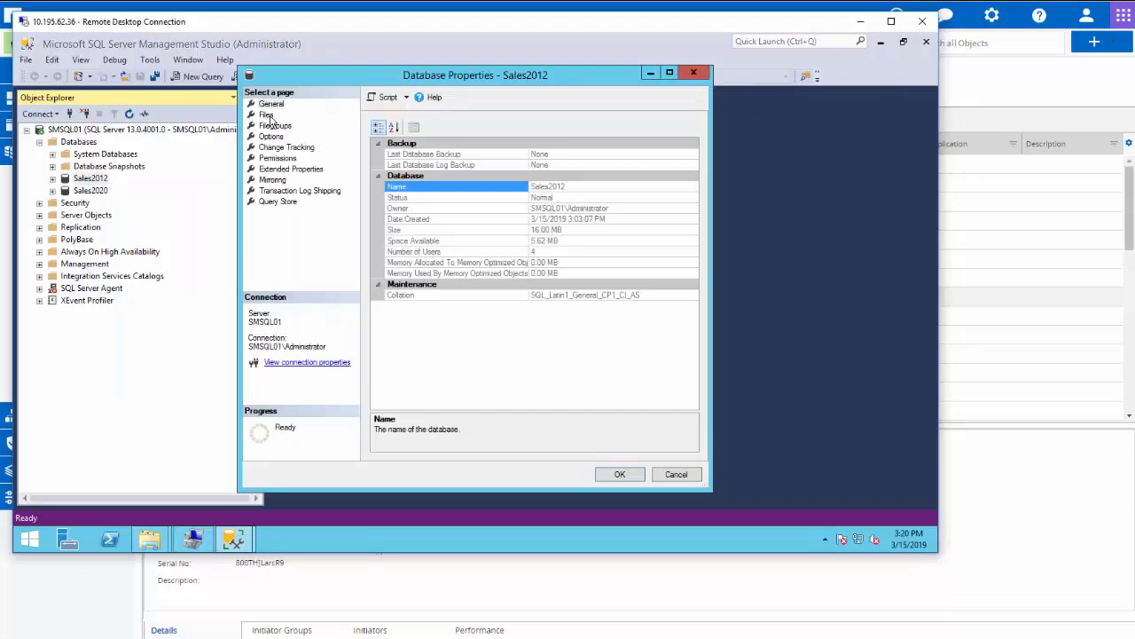
pyautogui.click(266, 115)
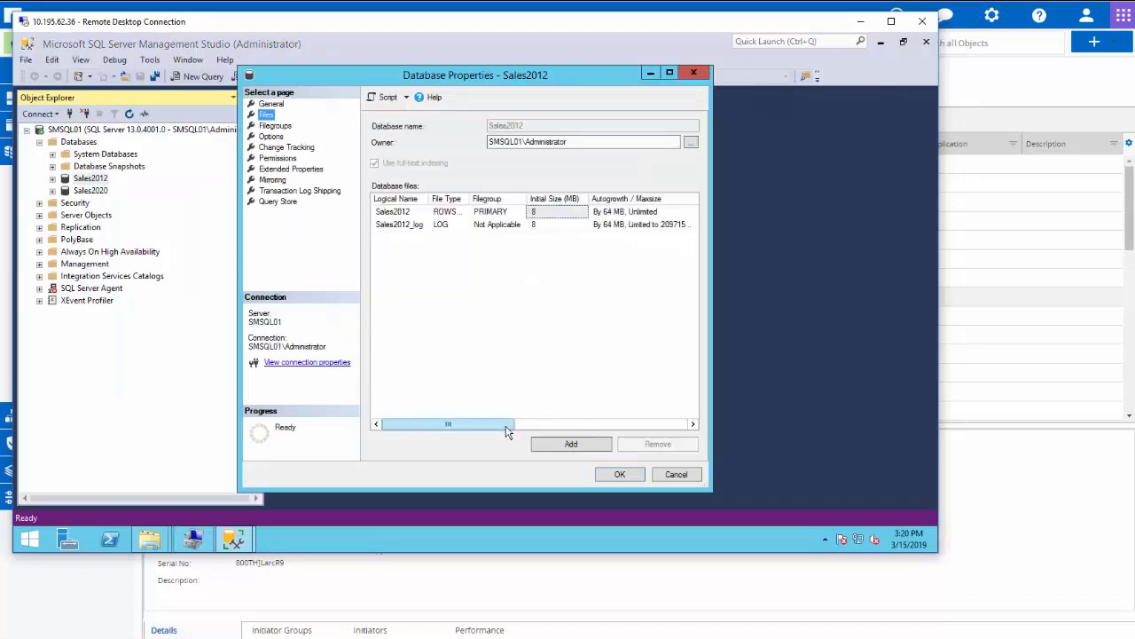
pyautogui.moveTo(506, 431); pyautogui.dragTo(583, 433)
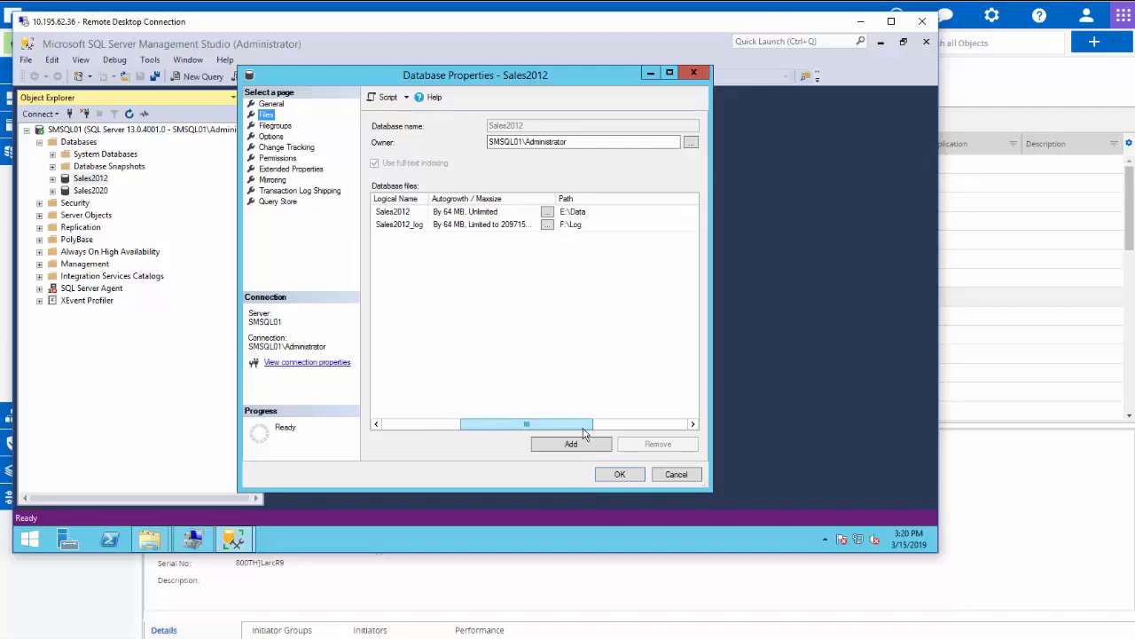
pyautogui.click(659, 478)
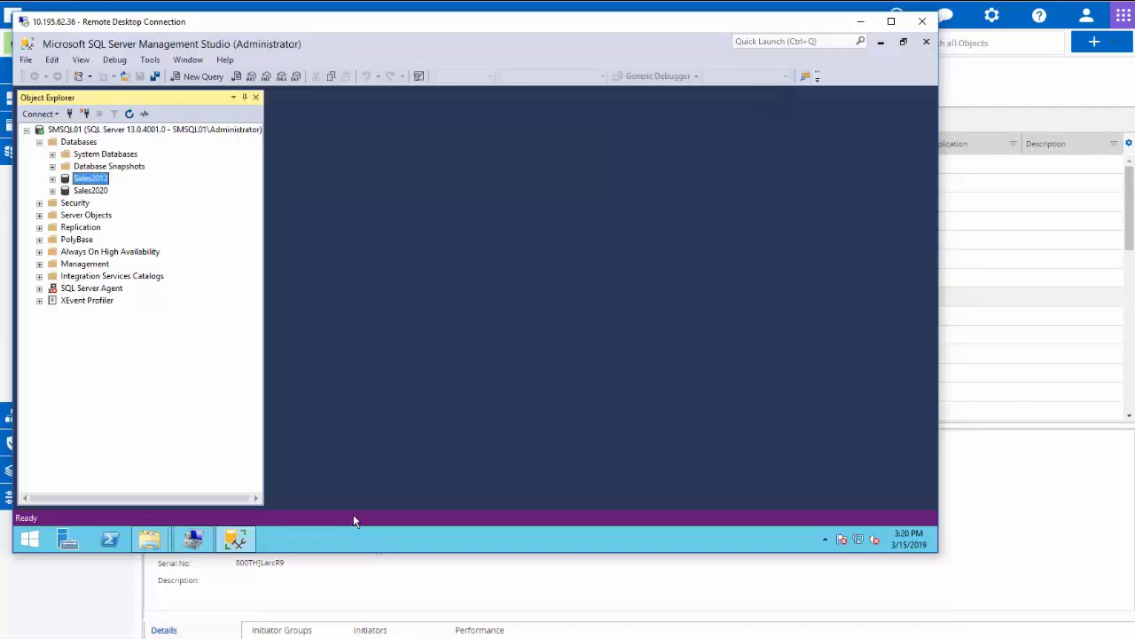
# Confirm the Data and Log folders are E:\Data and F:\Log, then return to System Manager
pyautogui.moveTo(149, 538)
pyautogui.click(102, 488)
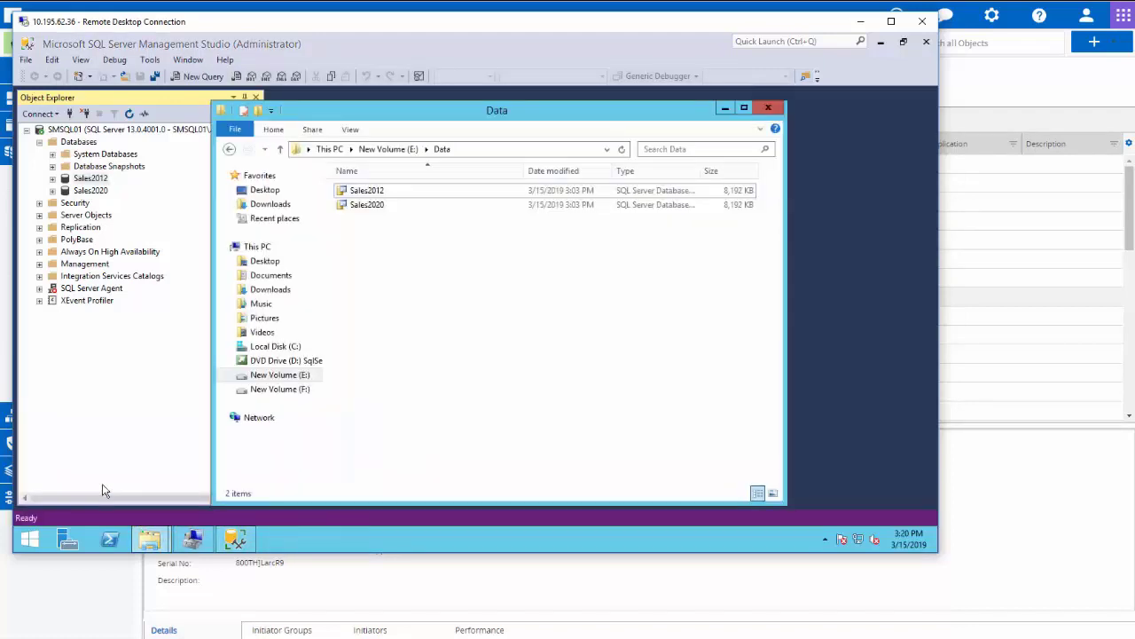
pyautogui.click(488, 149)
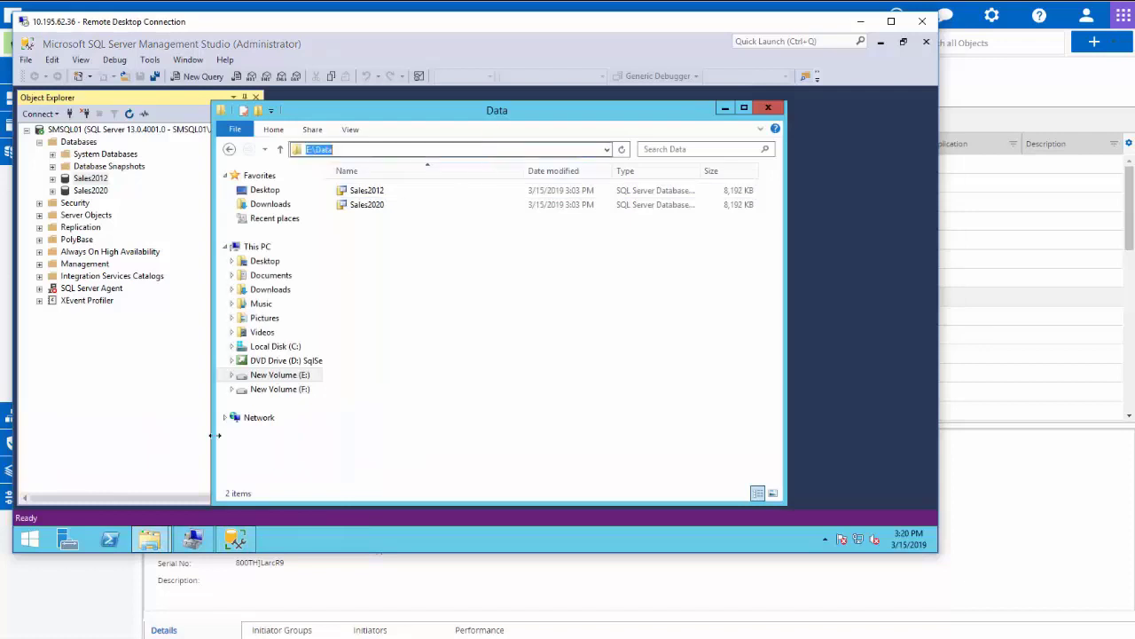
pyautogui.moveTo(149, 539)
pyautogui.click(248, 494)
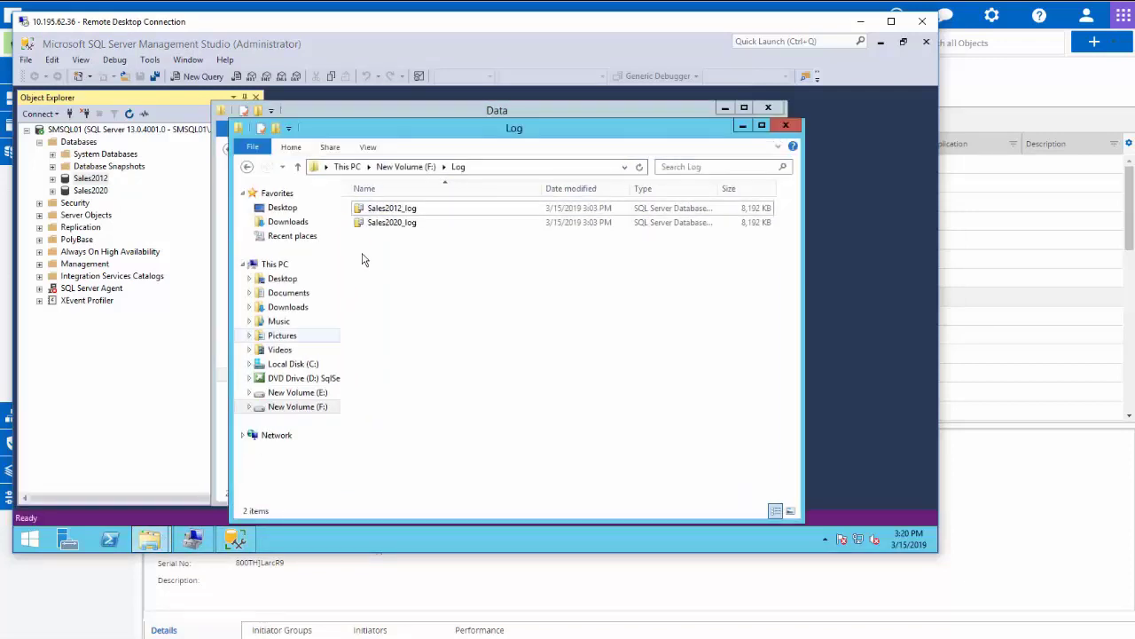
pyautogui.click(495, 166)
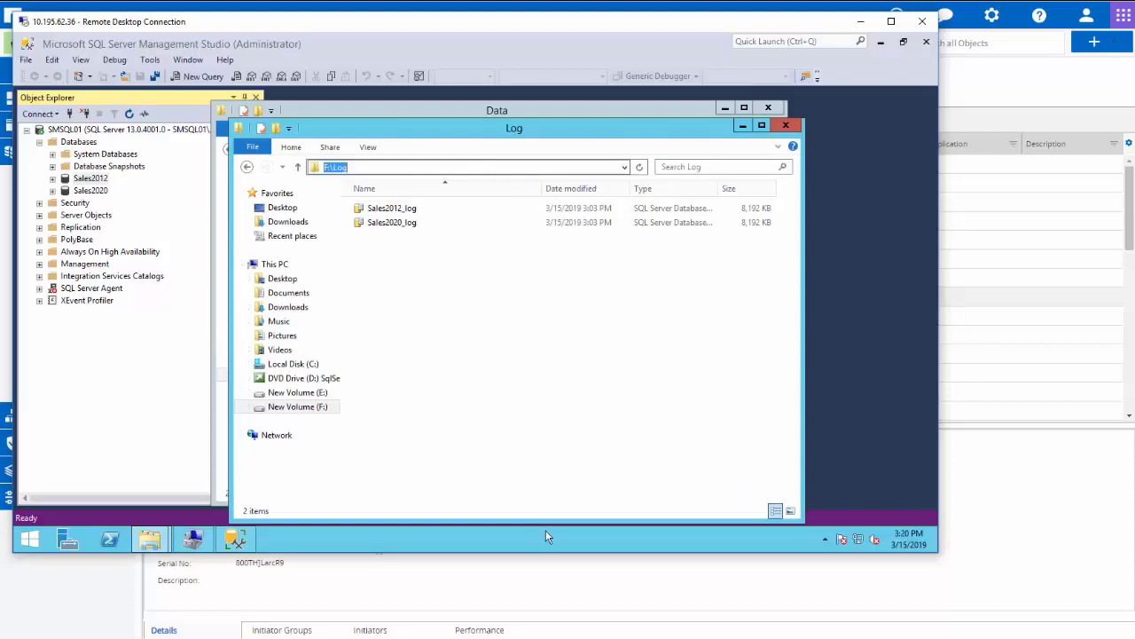
pyautogui.click(532, 588)
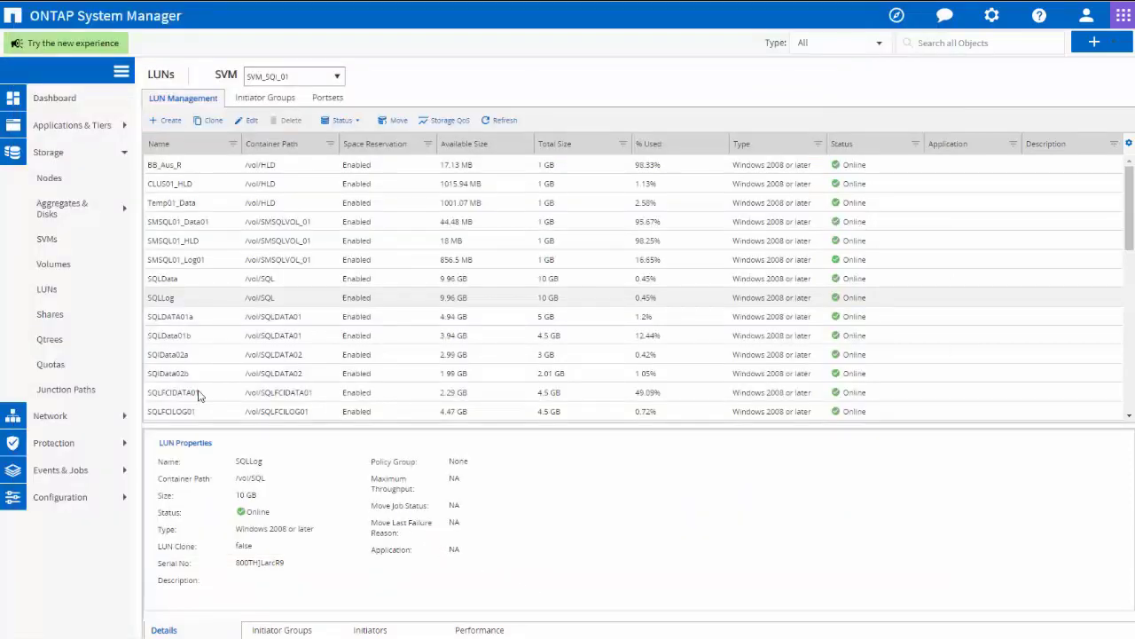
# Begin protecting the SQL volume with Synchronous replication and open Help Me Choose
pyautogui.click(85, 264)
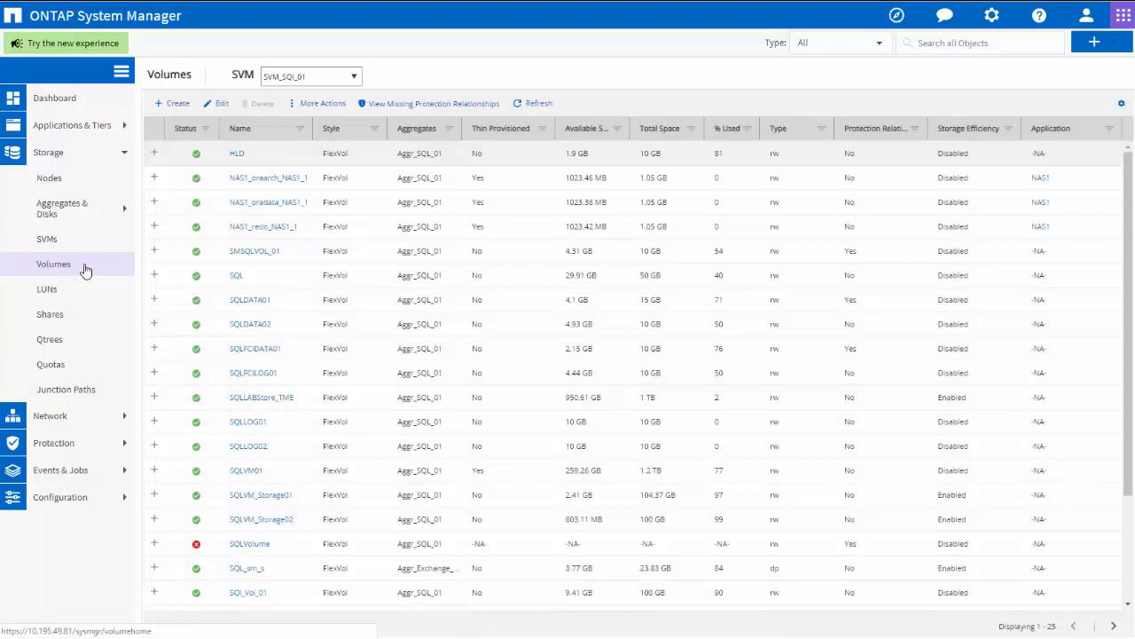
pyautogui.rightClick(270, 278)
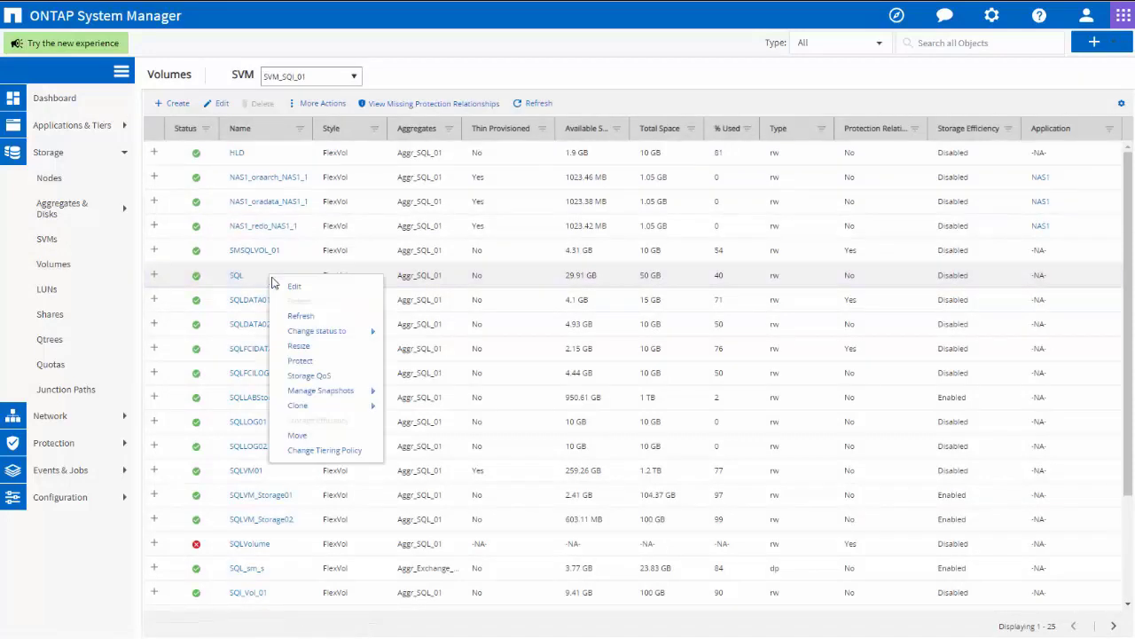
pyautogui.click(350, 360)
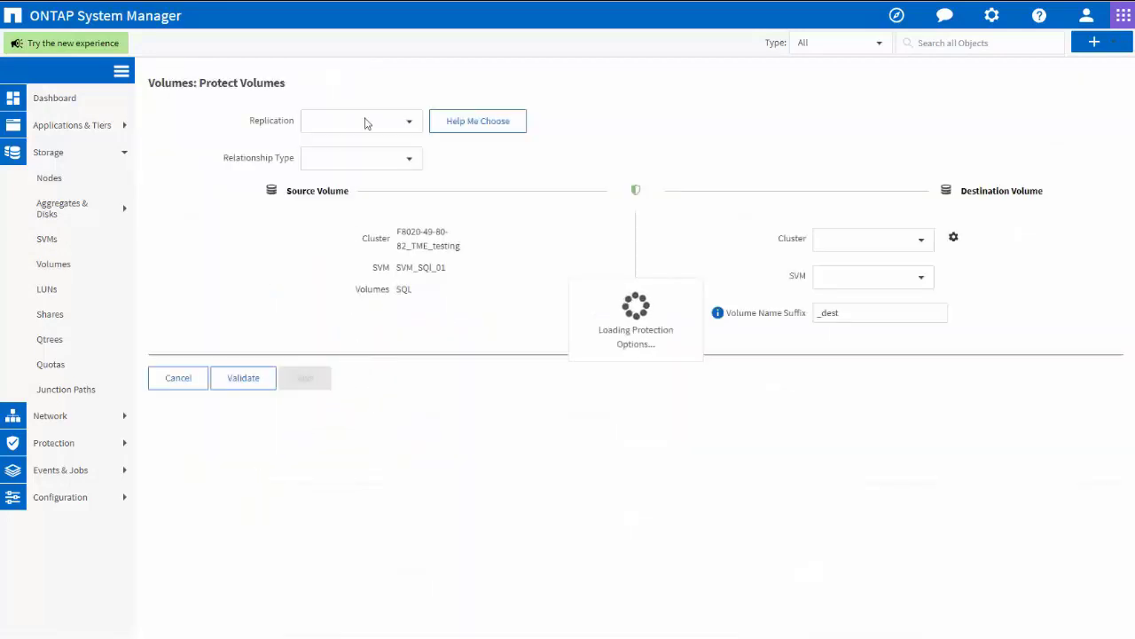
pyautogui.click(409, 126)
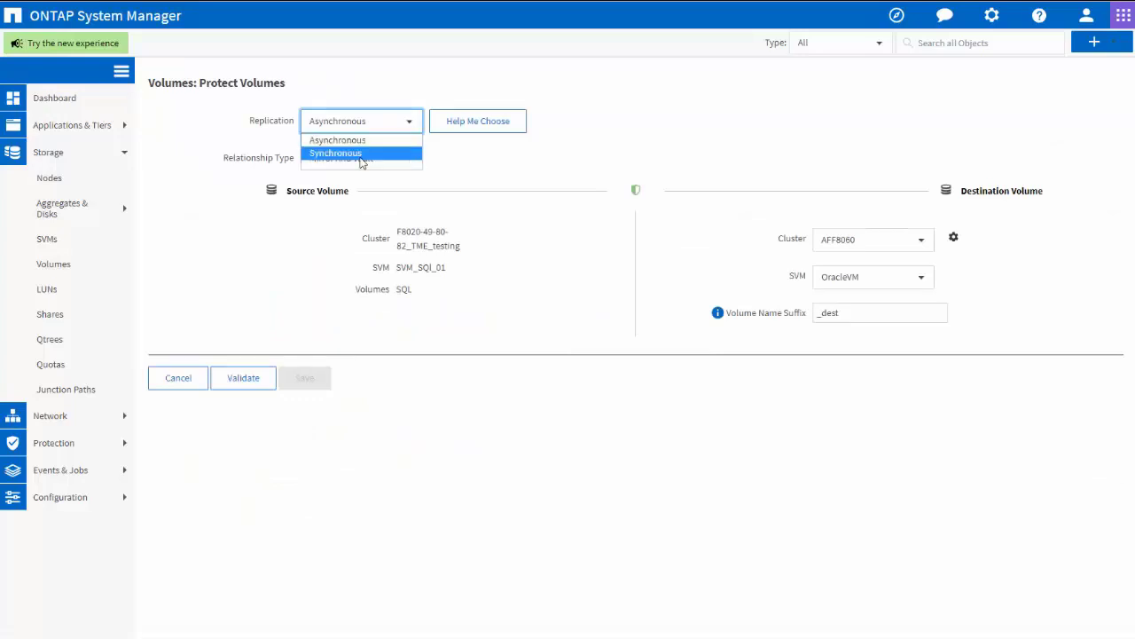
pyautogui.click(361, 156)
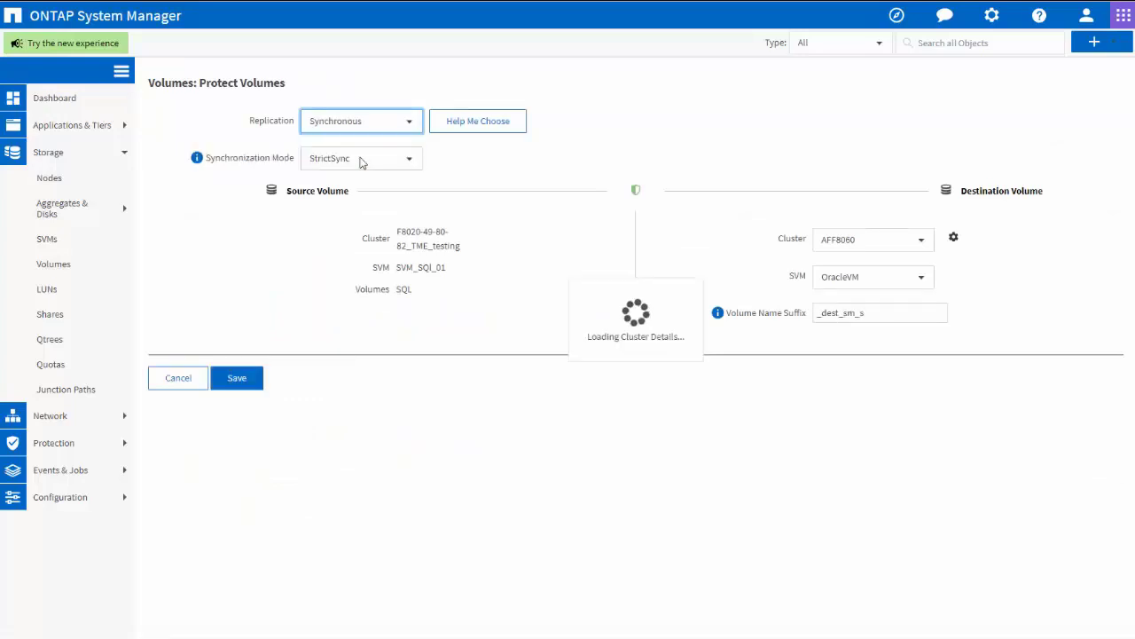
pyautogui.click(468, 125)
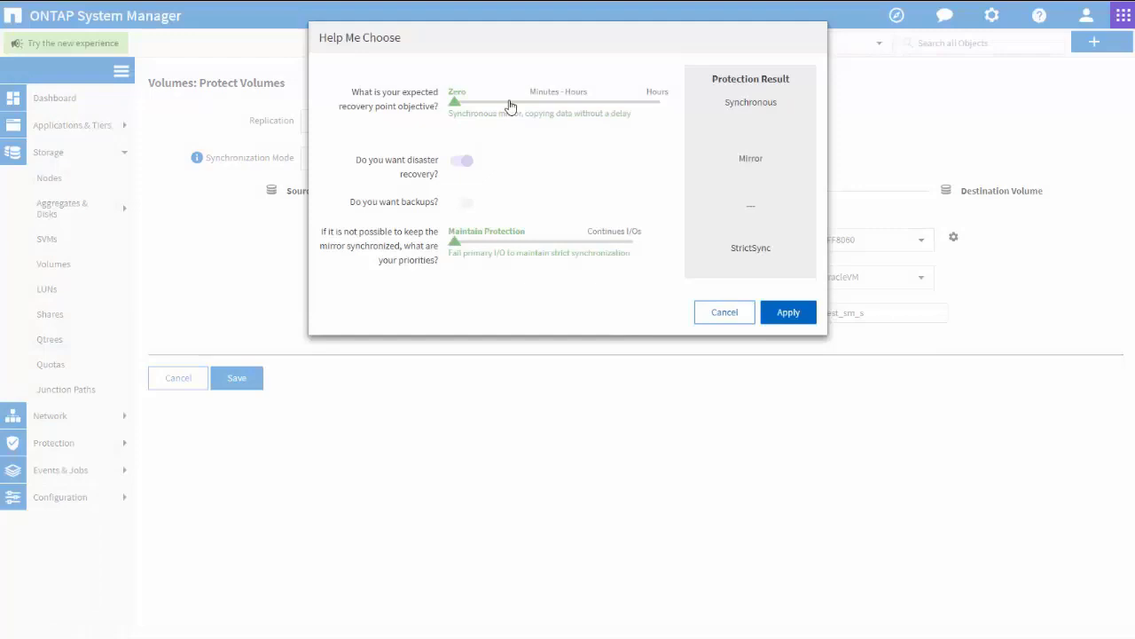
# Leave the RPO at Zero, apply the recommendation, and keep StrictSync synchronization mode
pyautogui.click(510, 105)
pyautogui.click(456, 107)
pyautogui.click(789, 315)
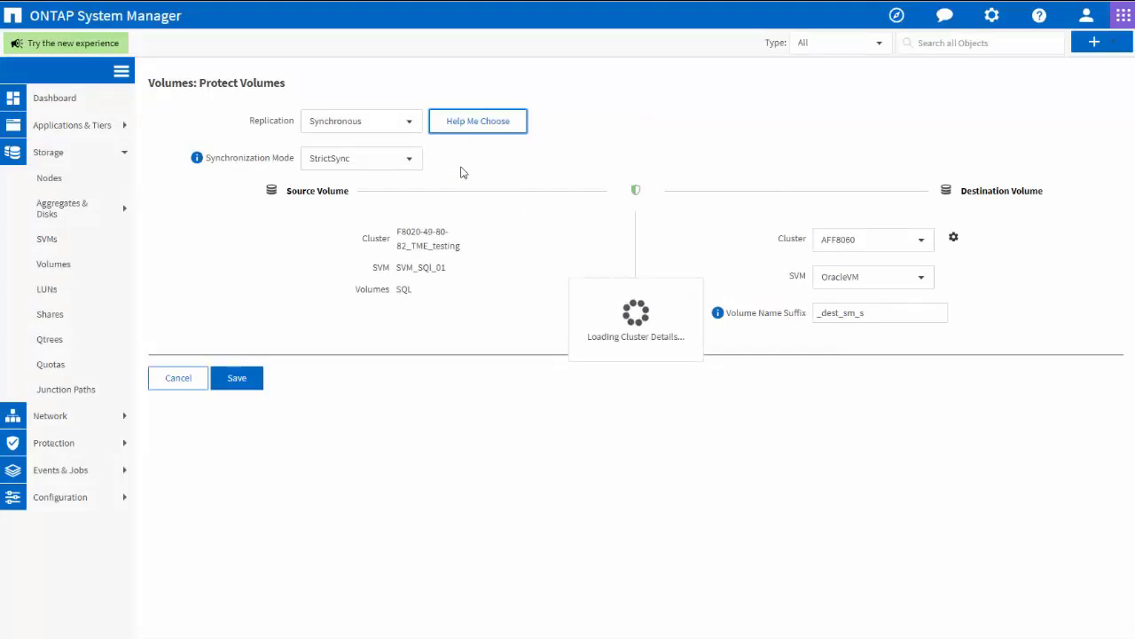
pyautogui.click(410, 160)
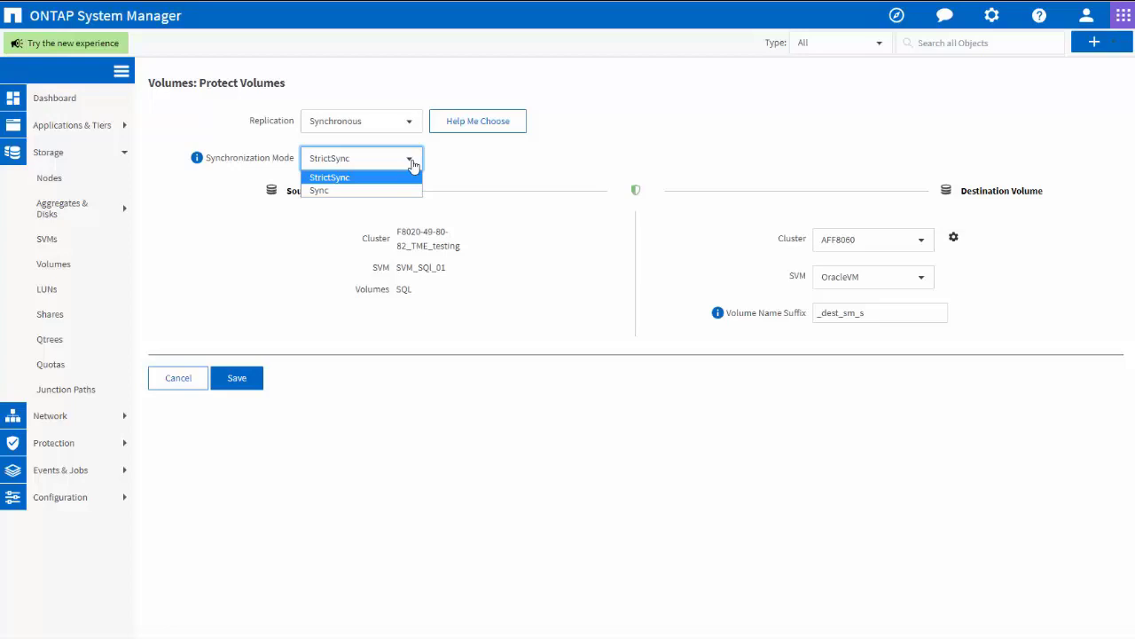
pyautogui.click(412, 165)
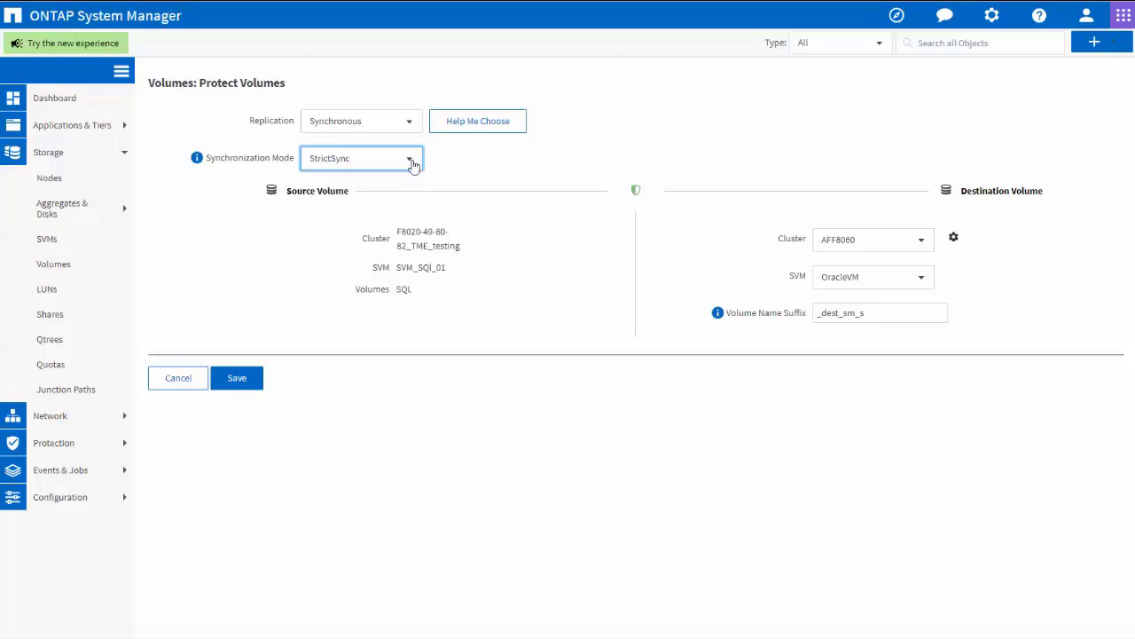
pyautogui.click(918, 246)
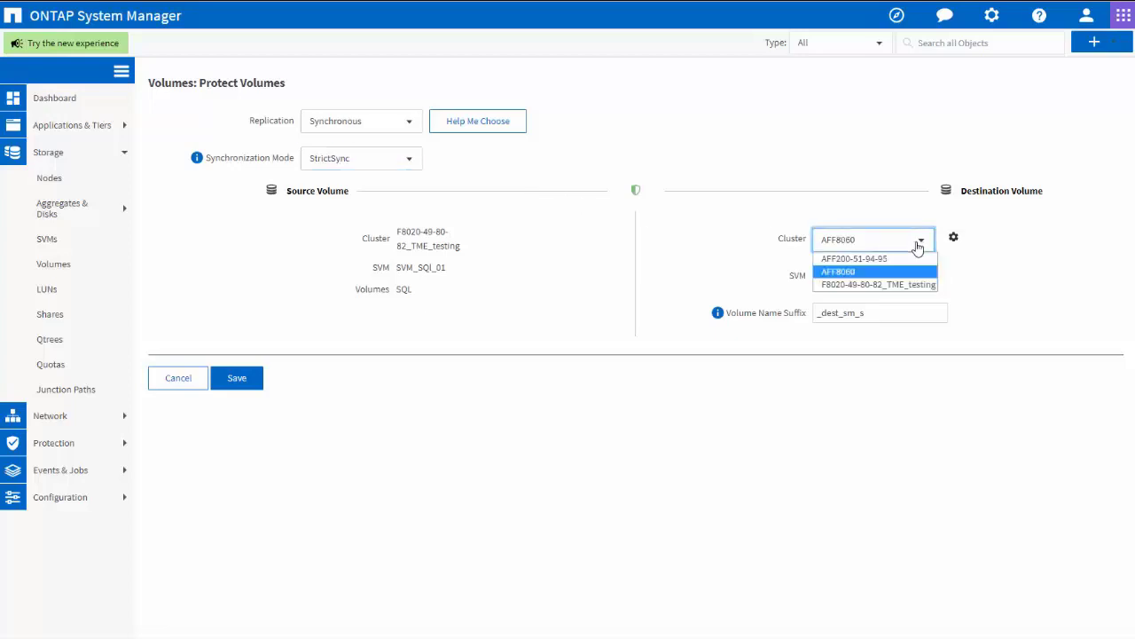
pyautogui.click(901, 284)
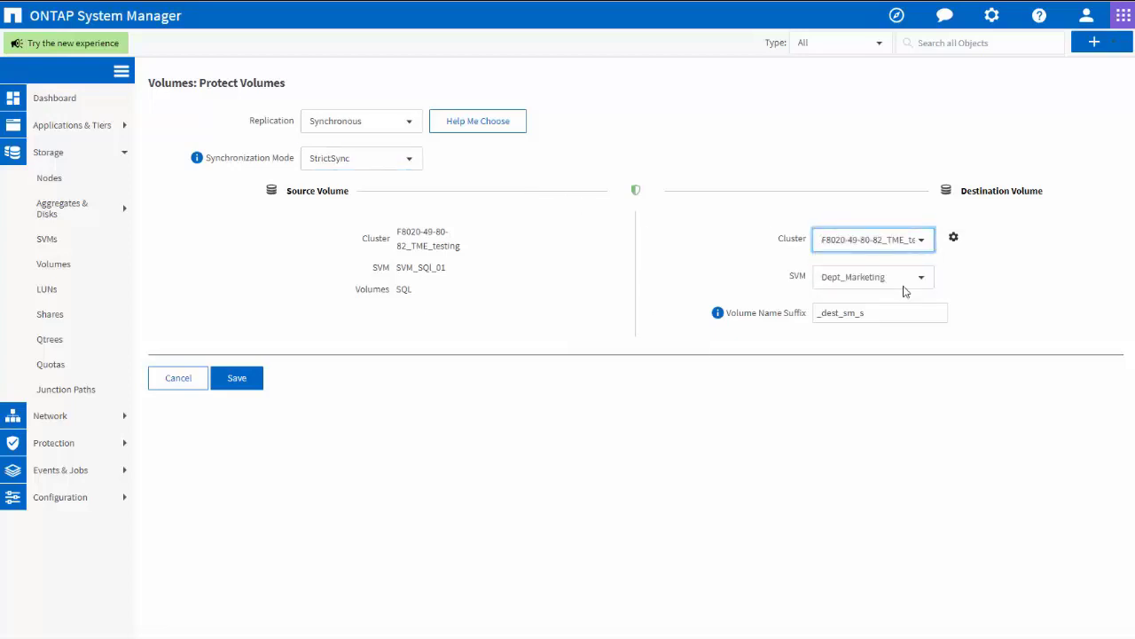
pyautogui.click(910, 280)
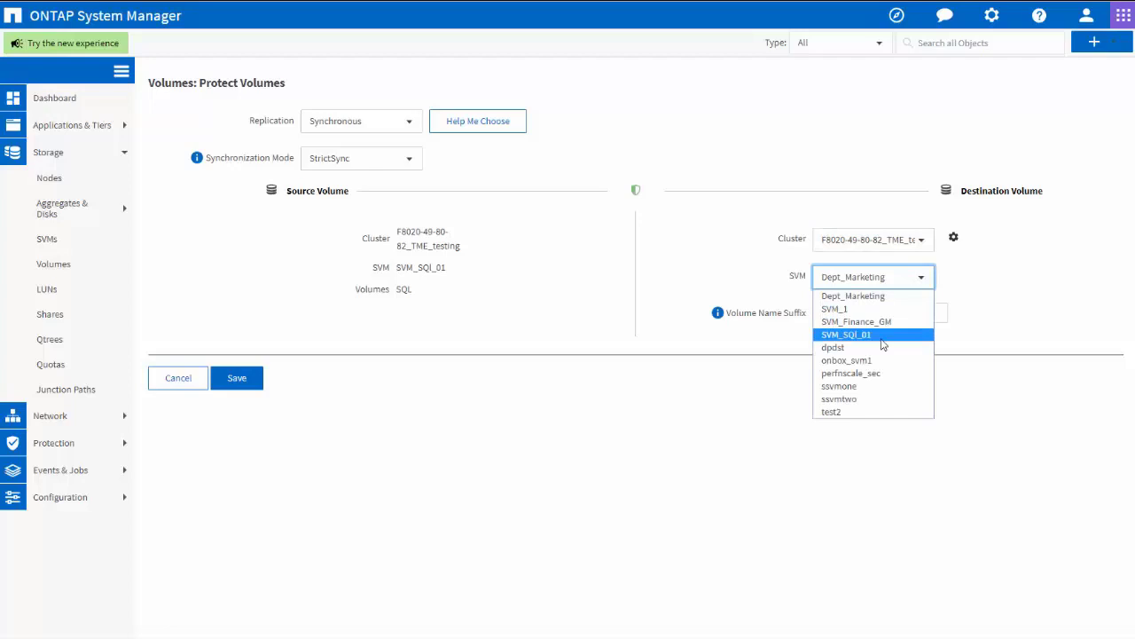
pyautogui.click(882, 337)
# Save the protection, acknowledge the StrictSync warning, and let the job run in the background
pyautogui.click(238, 378)
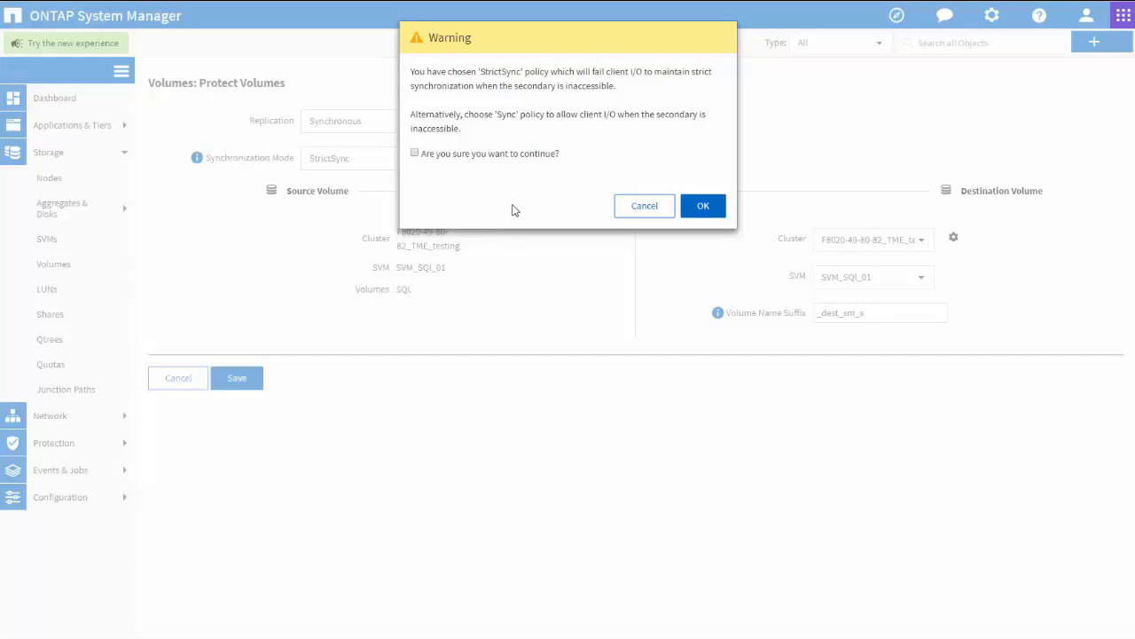
pyautogui.click(414, 154)
pyautogui.click(705, 205)
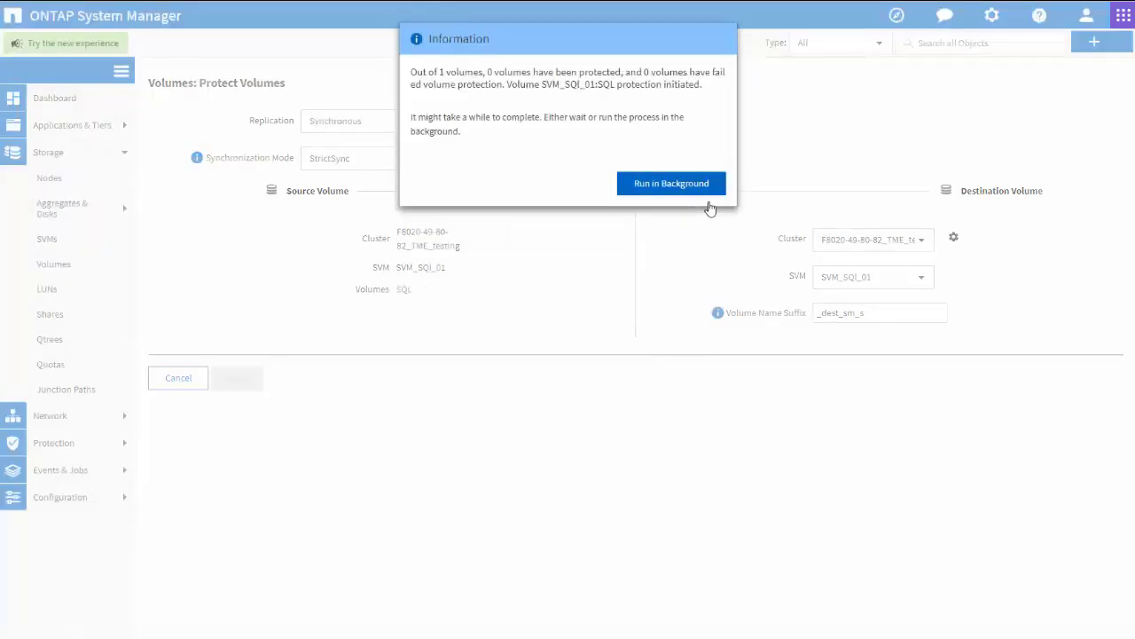
pyautogui.click(665, 184)
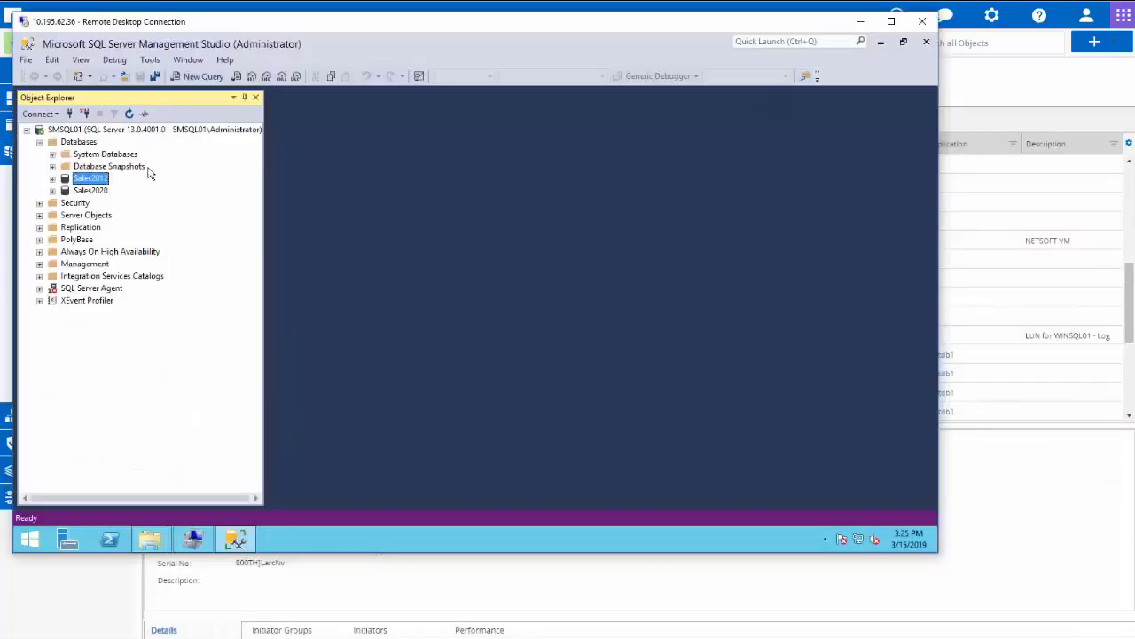
# Start a new database named SyncDB
pyautogui.click(94, 144)
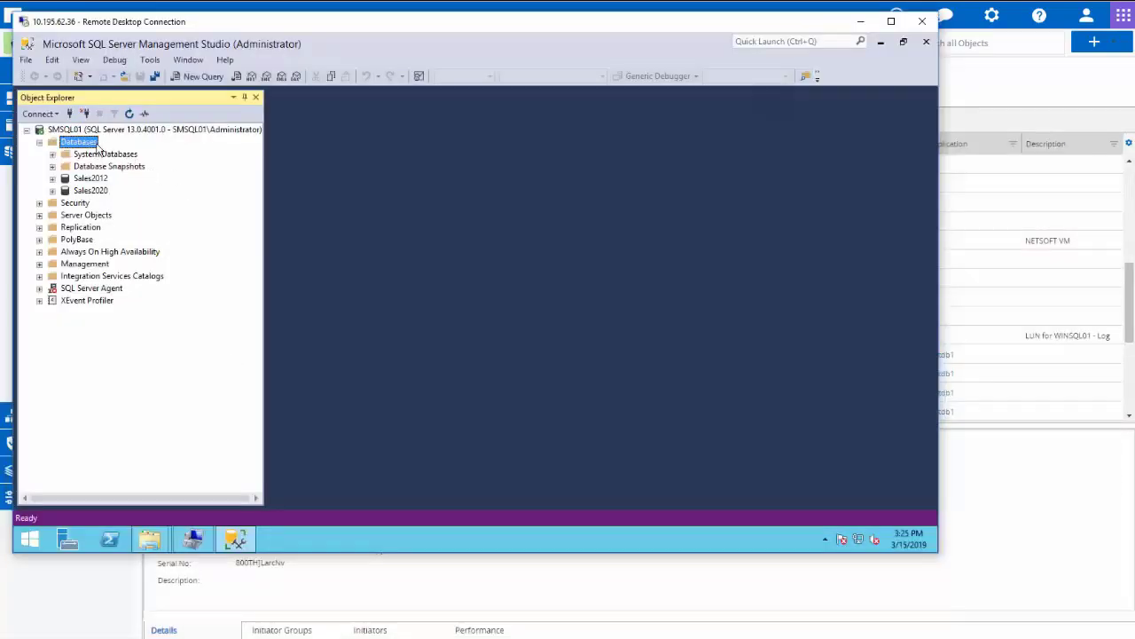
pyautogui.rightClick(98, 148)
pyautogui.click(147, 152)
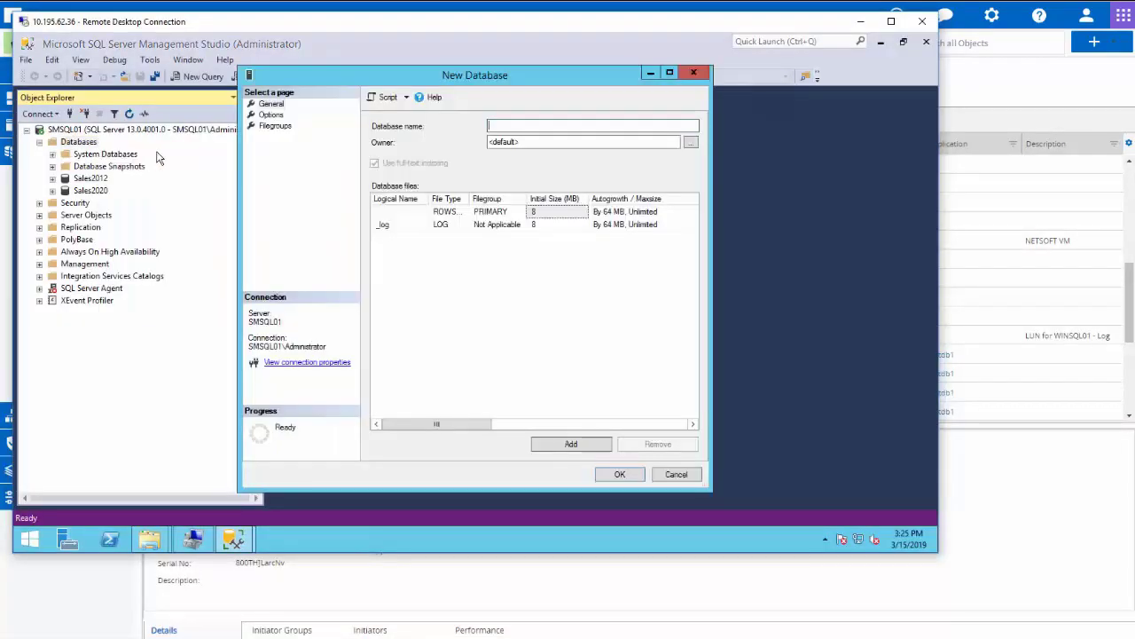
pyautogui.write('SyncDB')
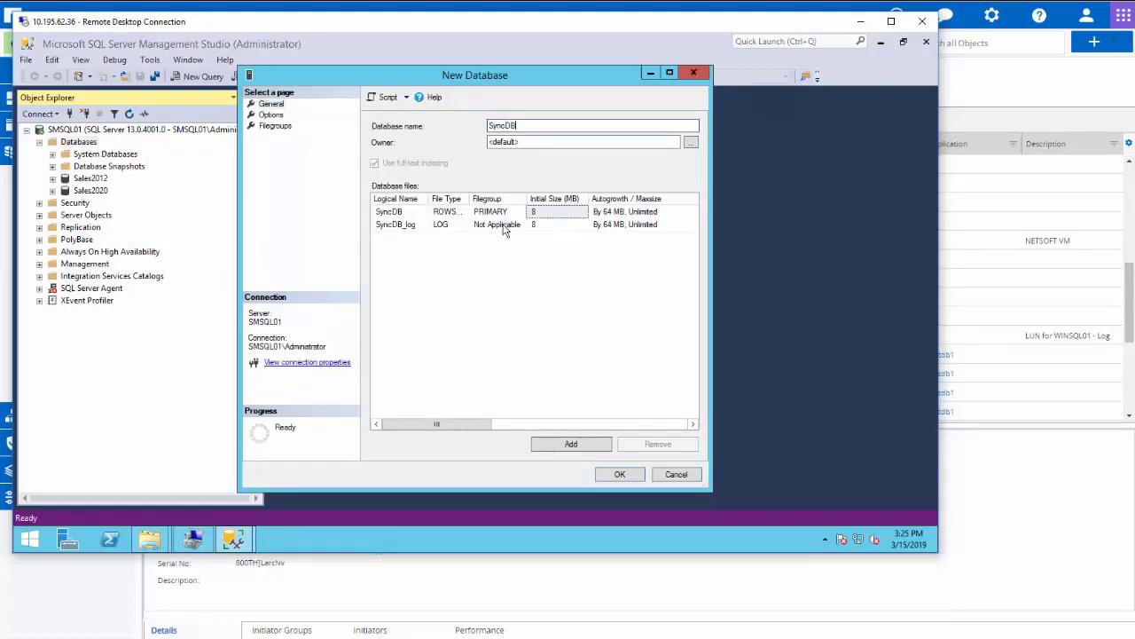
pyautogui.moveTo(446, 423); pyautogui.dragTo(612, 424)
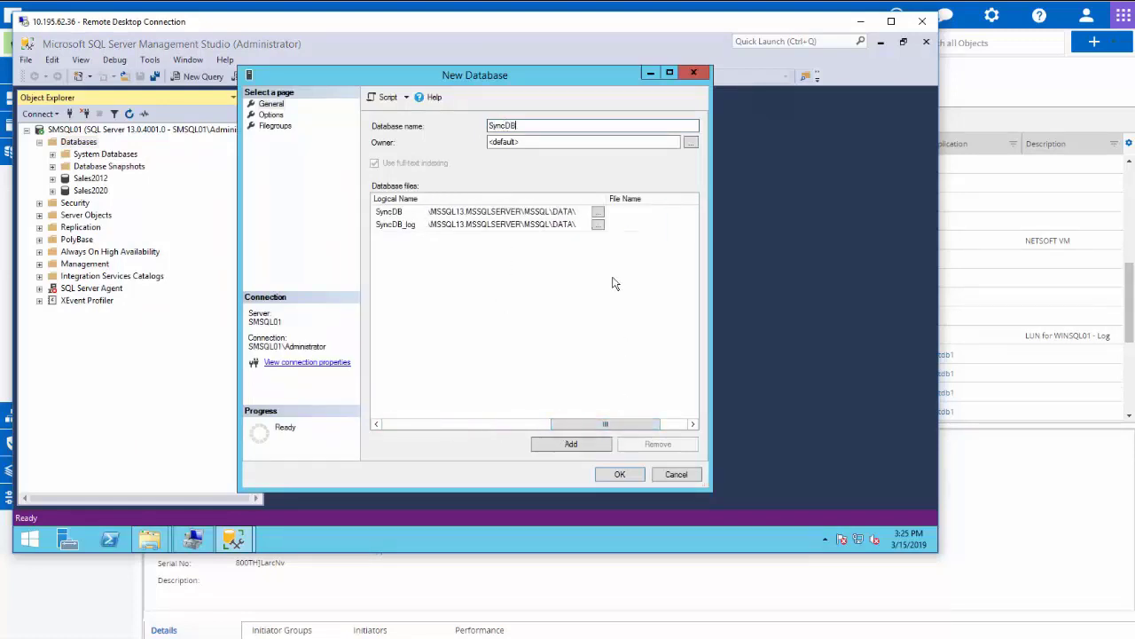
# Place SyncDB's data file in E:\Data and log in F:\Log, and create the database
pyautogui.click(598, 214)
pyautogui.click(352, 133)
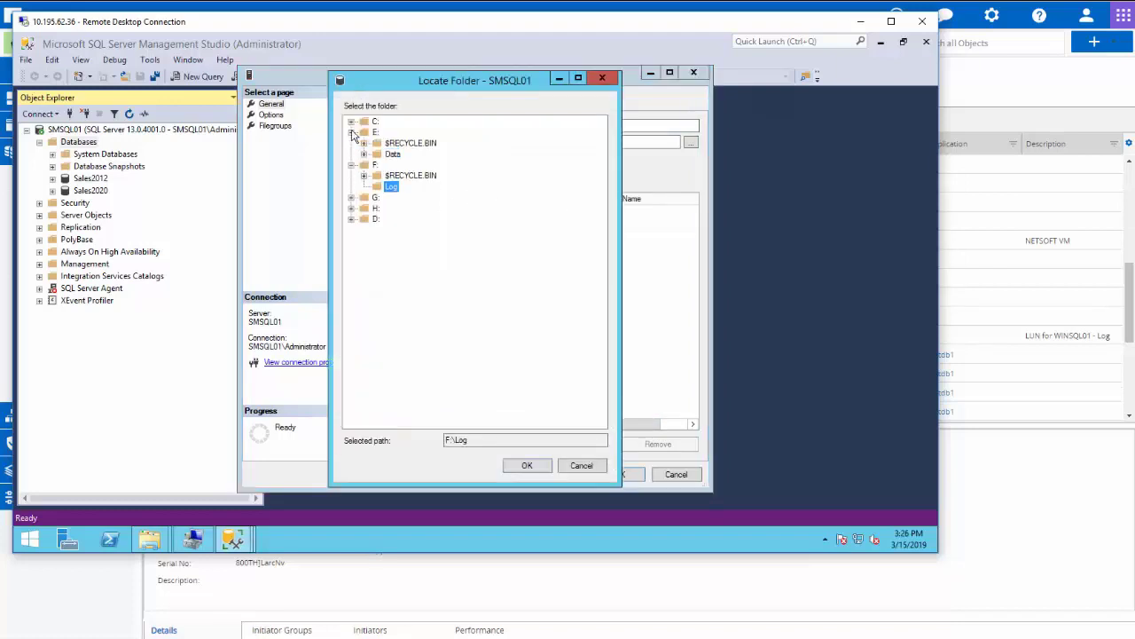
pyautogui.click(393, 153)
pyautogui.click(525, 467)
pyautogui.moveTo(626, 424); pyautogui.dragTo(566, 423)
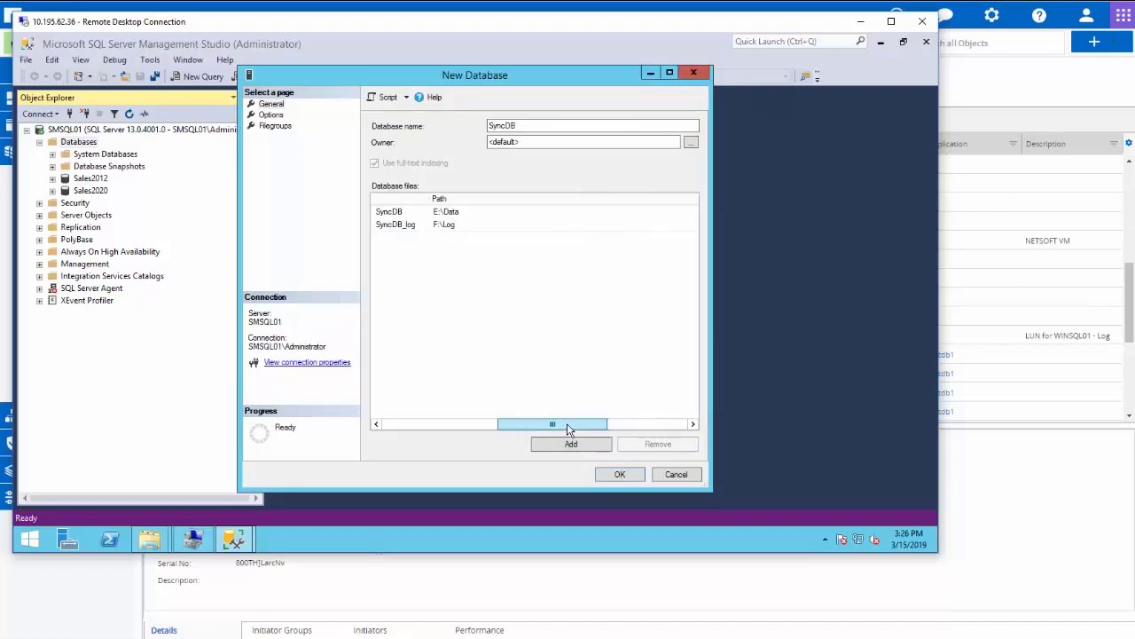
pyautogui.click(618, 478)
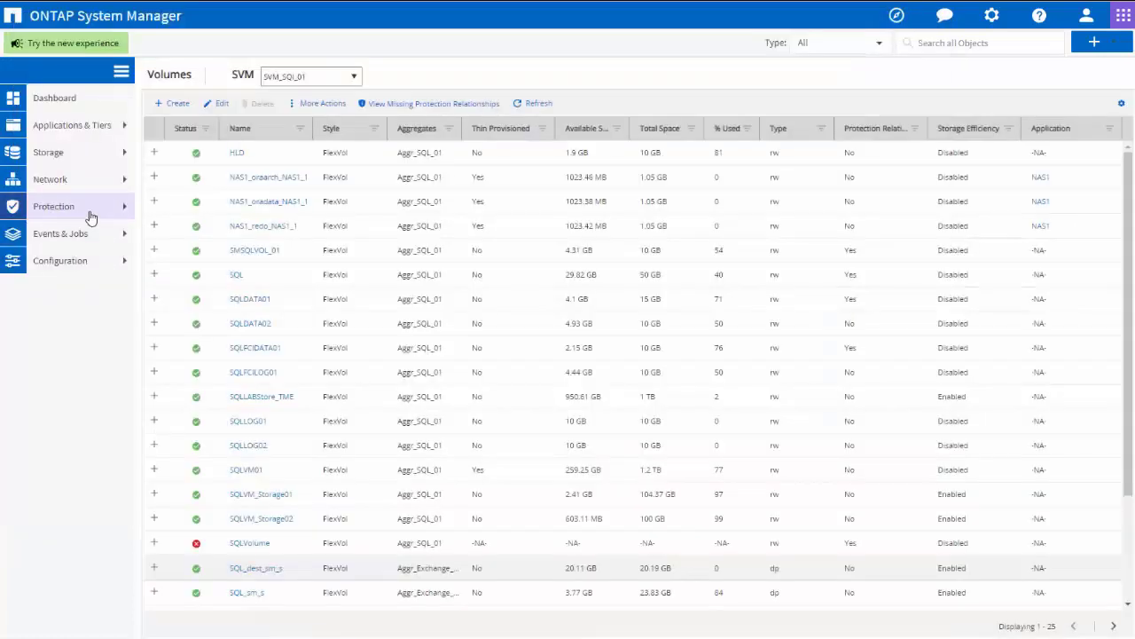
# Refresh the SQL relationship to SQL_dest_sm_s until it shows InSync, then return to volumes
pyautogui.click(89, 216)
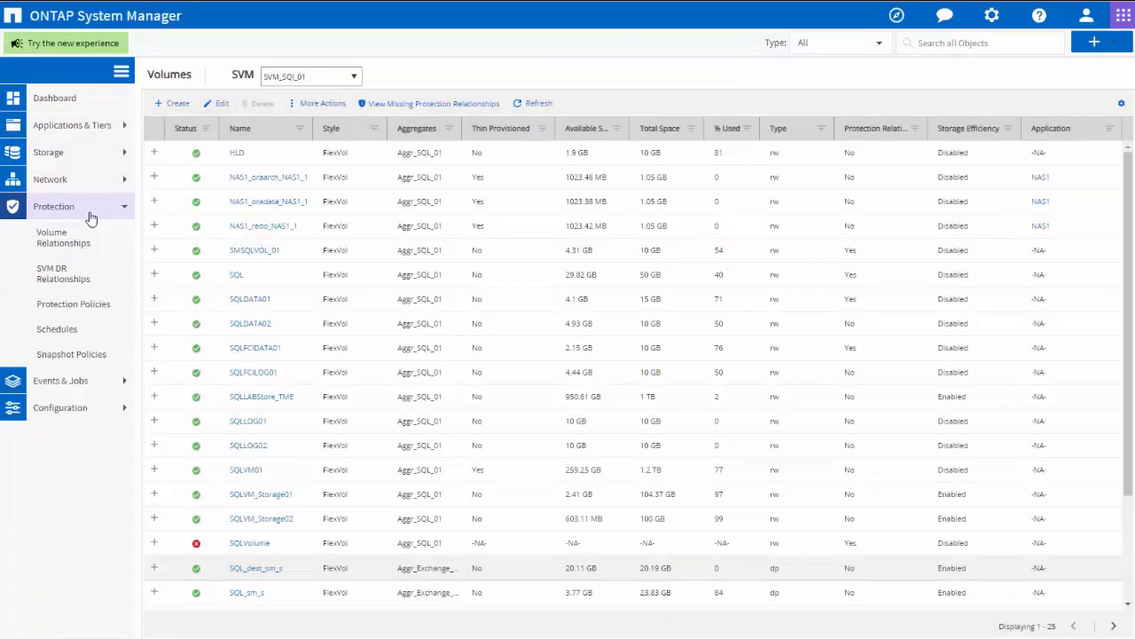
pyautogui.click(89, 240)
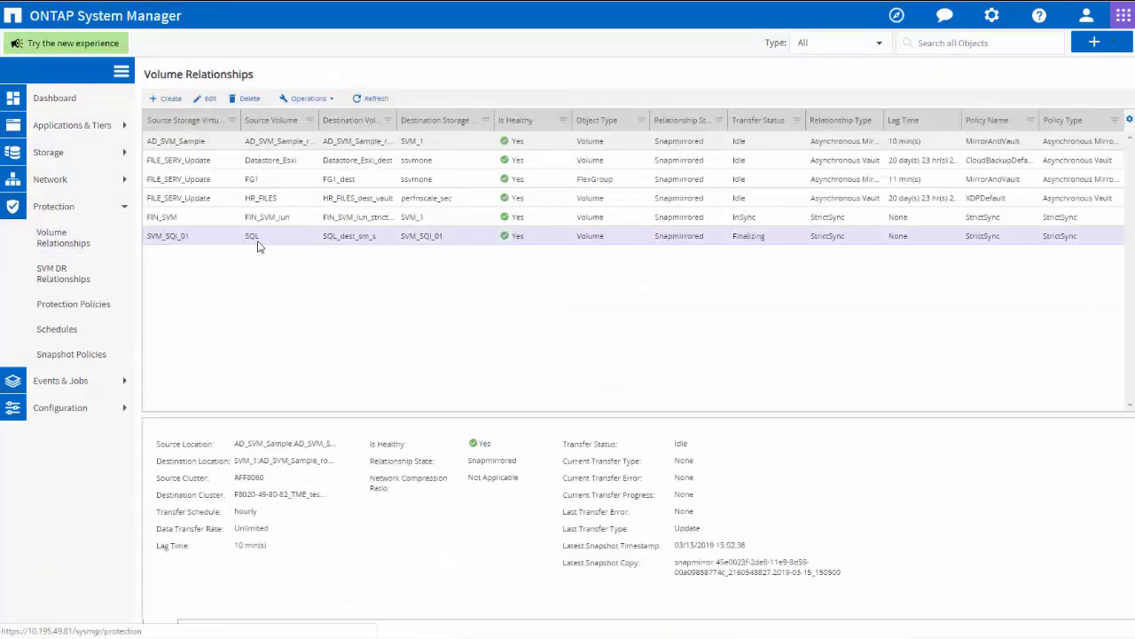
pyautogui.click(382, 239)
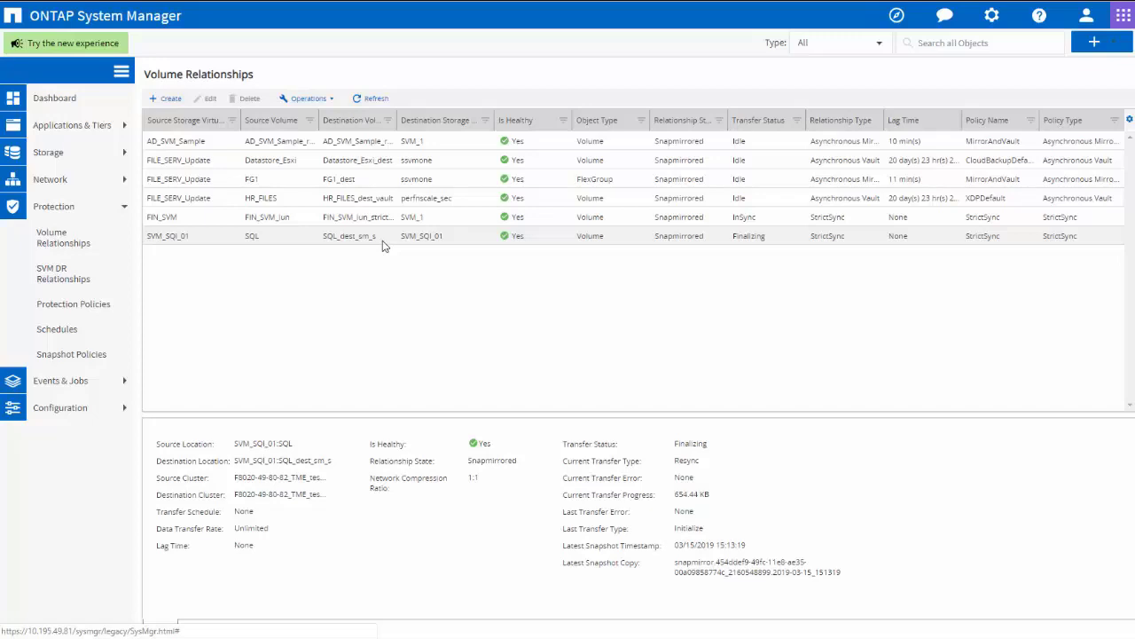
pyautogui.click(374, 99)
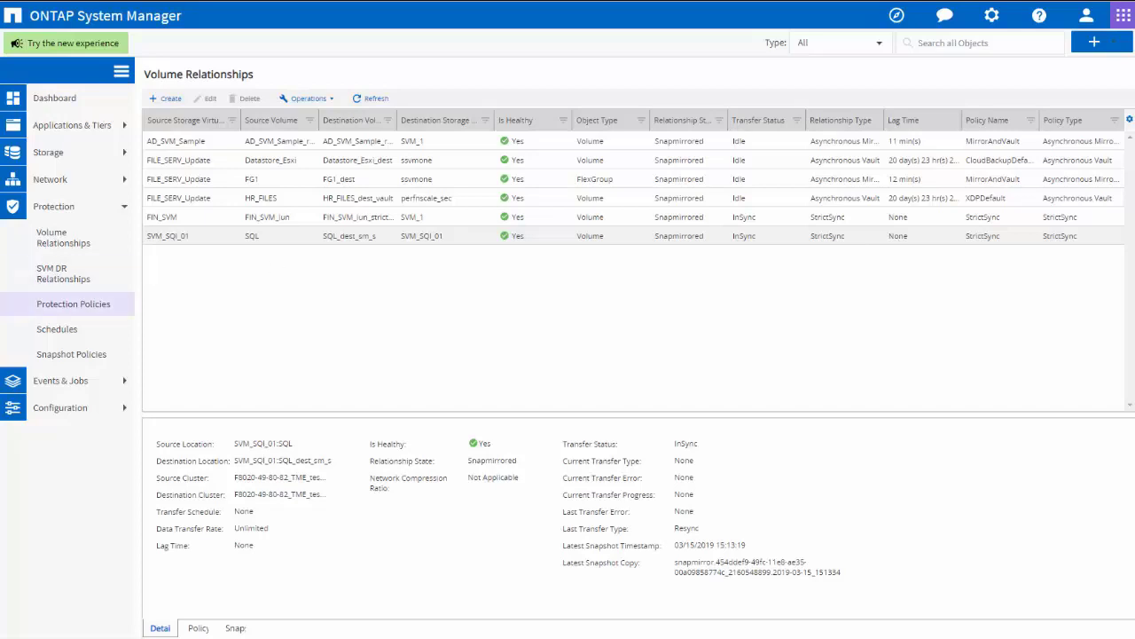
pyautogui.click(83, 263)
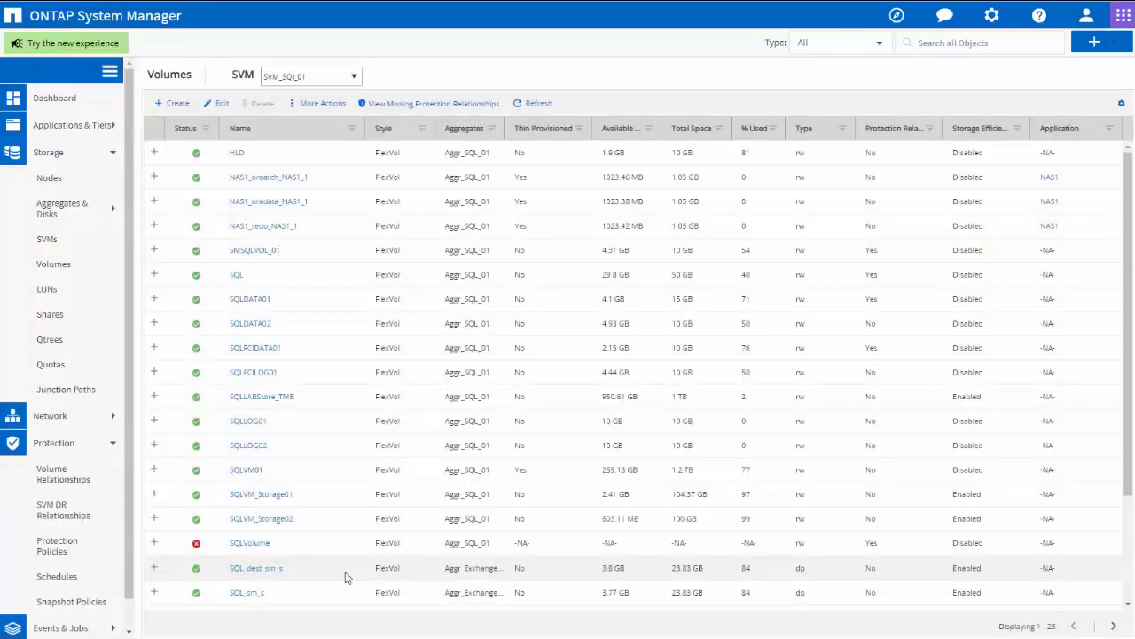
# Start a volume clone of SQL_dest_sm_s named SQL_dest_sm_s_clone_new
pyautogui.rightClick(345, 571)
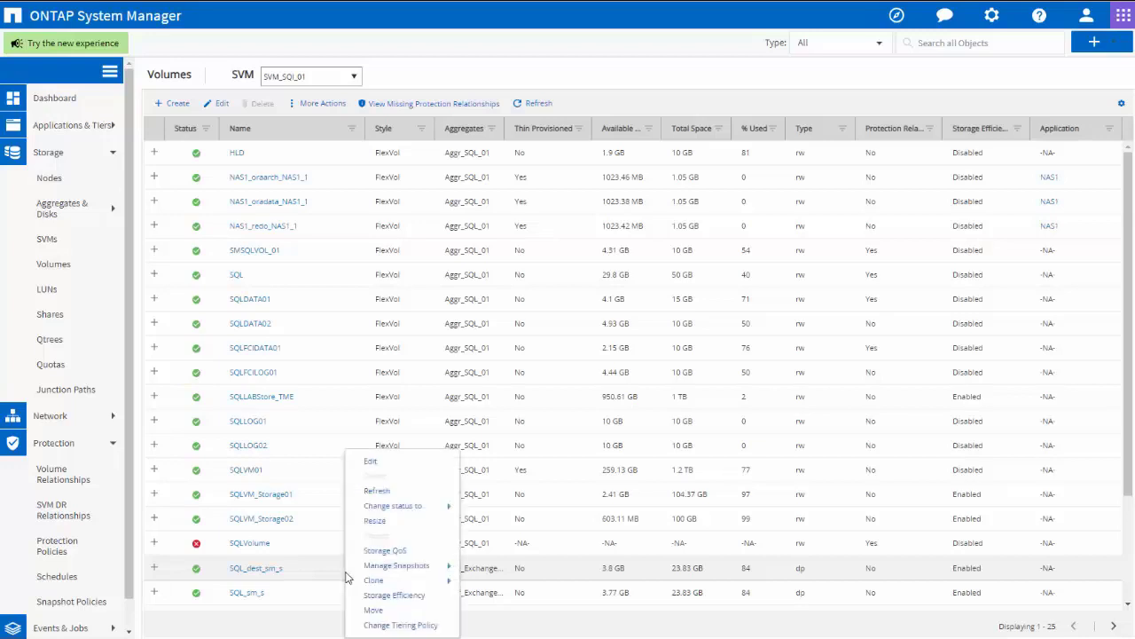
pyautogui.moveTo(395, 580)
pyautogui.moveTo(538, 585)
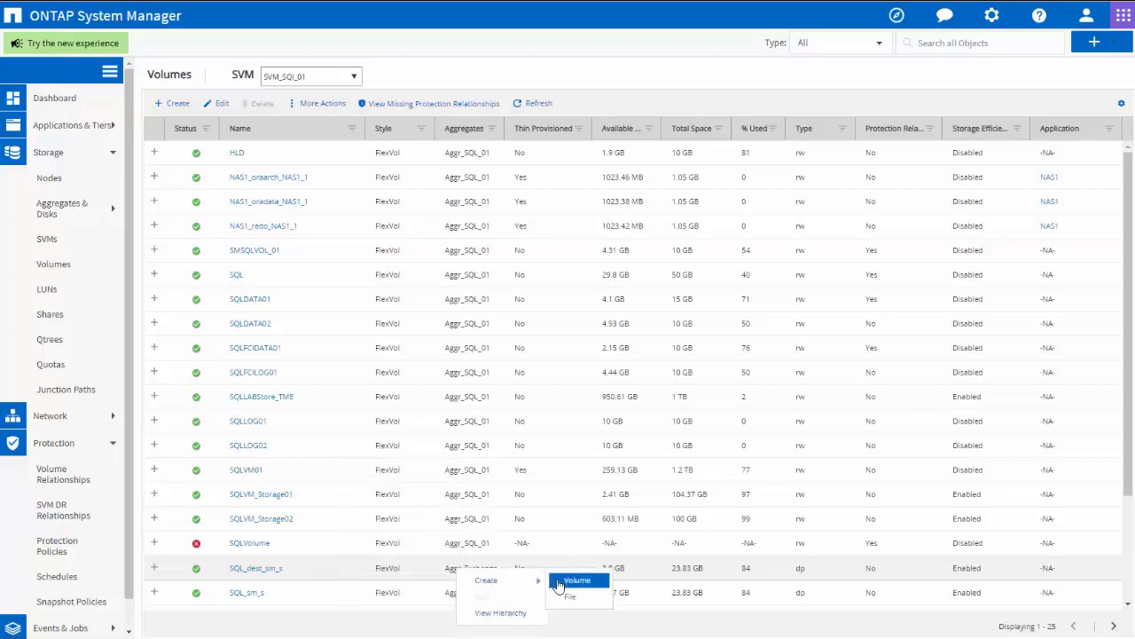
pyautogui.click(574, 581)
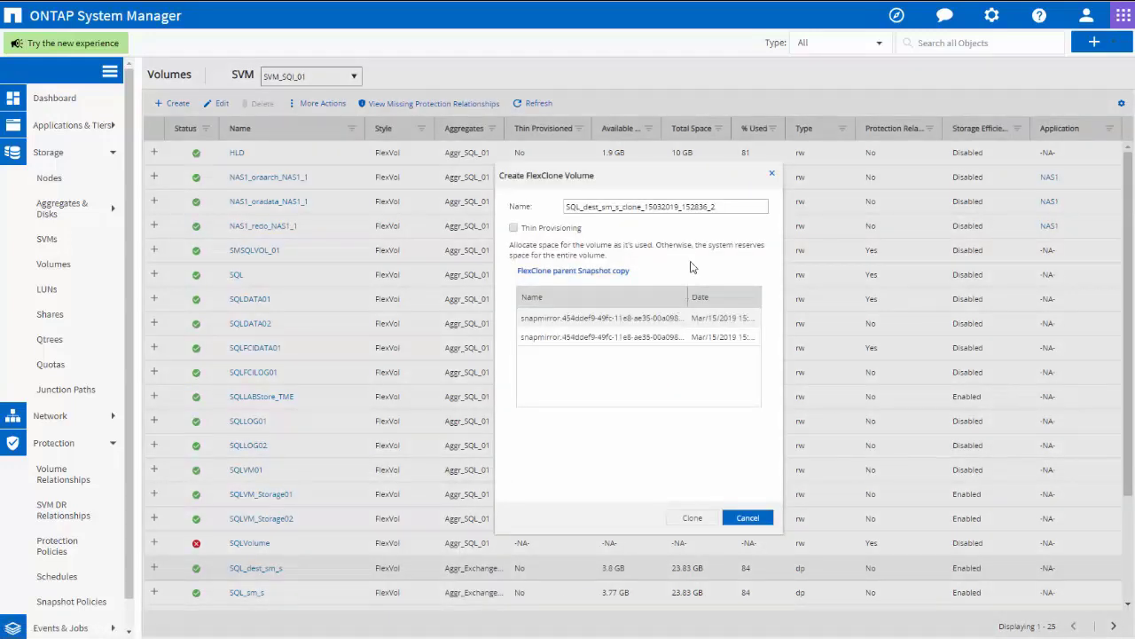
pyautogui.moveTo(645, 206); pyautogui.dragTo(758, 208)
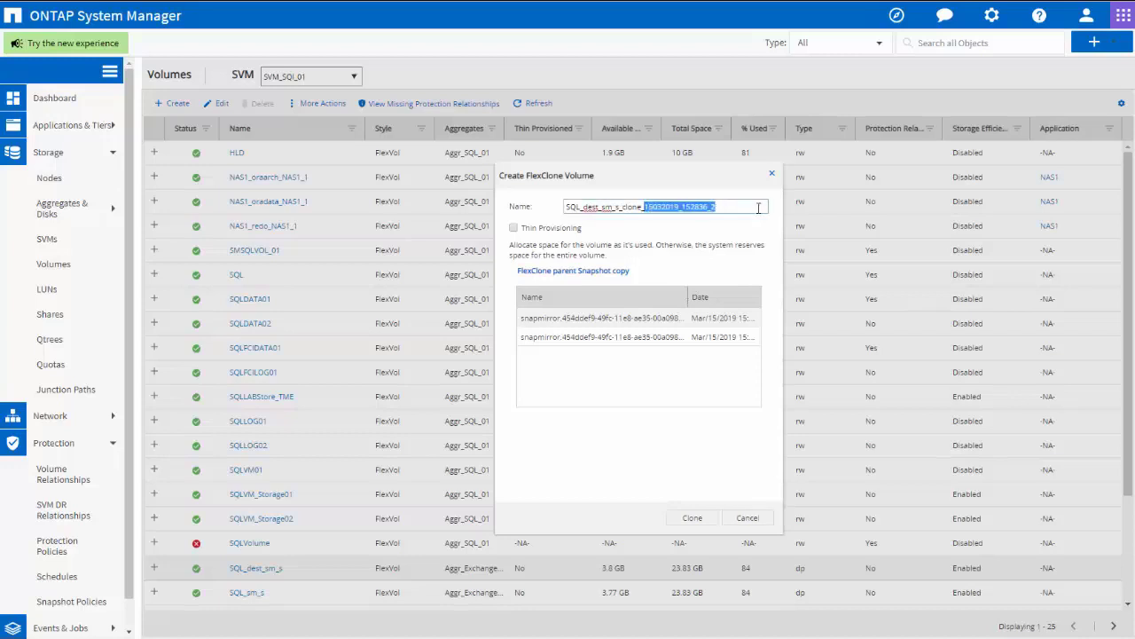
pyautogui.write('new')
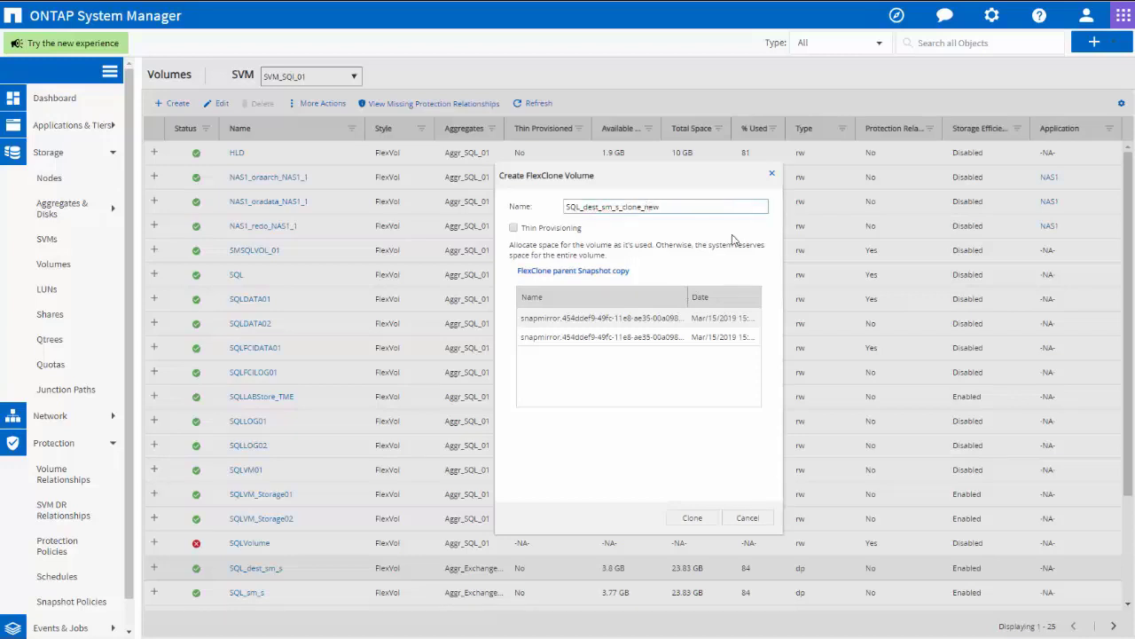
# Base the clone on the 15:24:58 Snapshot copy, create it, and confirm
pyautogui.moveTo(688, 297); pyautogui.dragTo(585, 298)
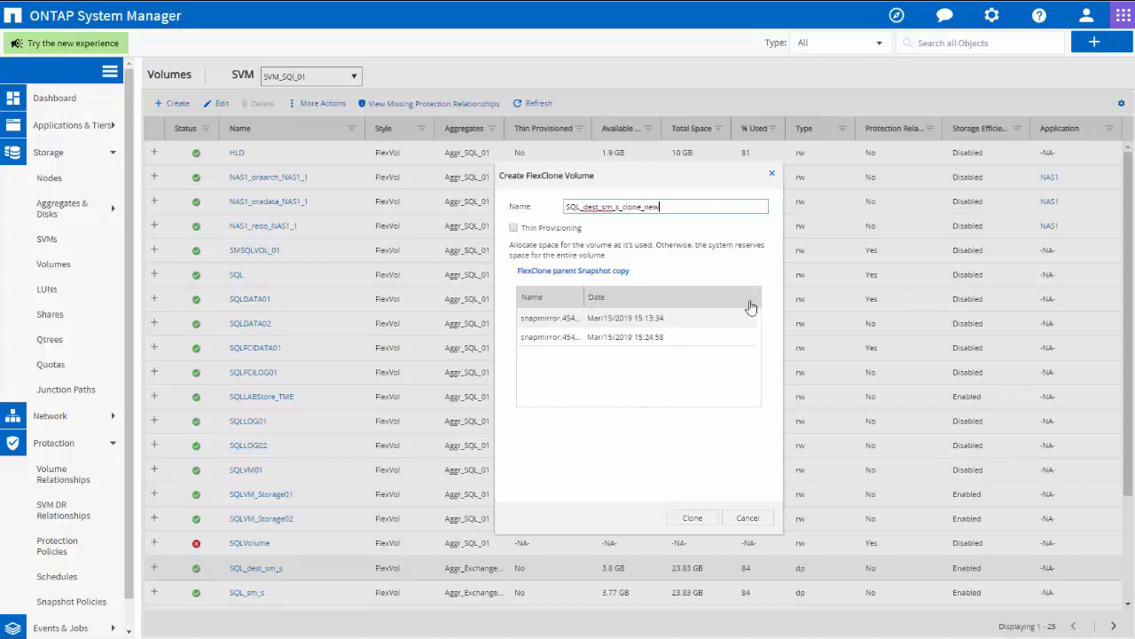
pyautogui.click(692, 337)
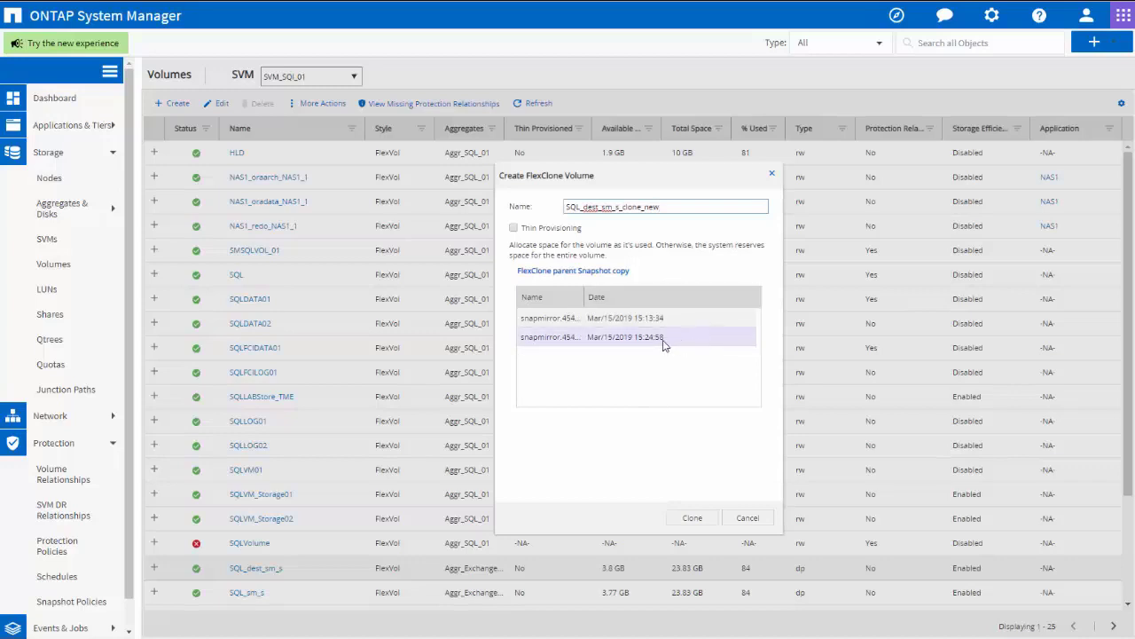
pyautogui.click(691, 518)
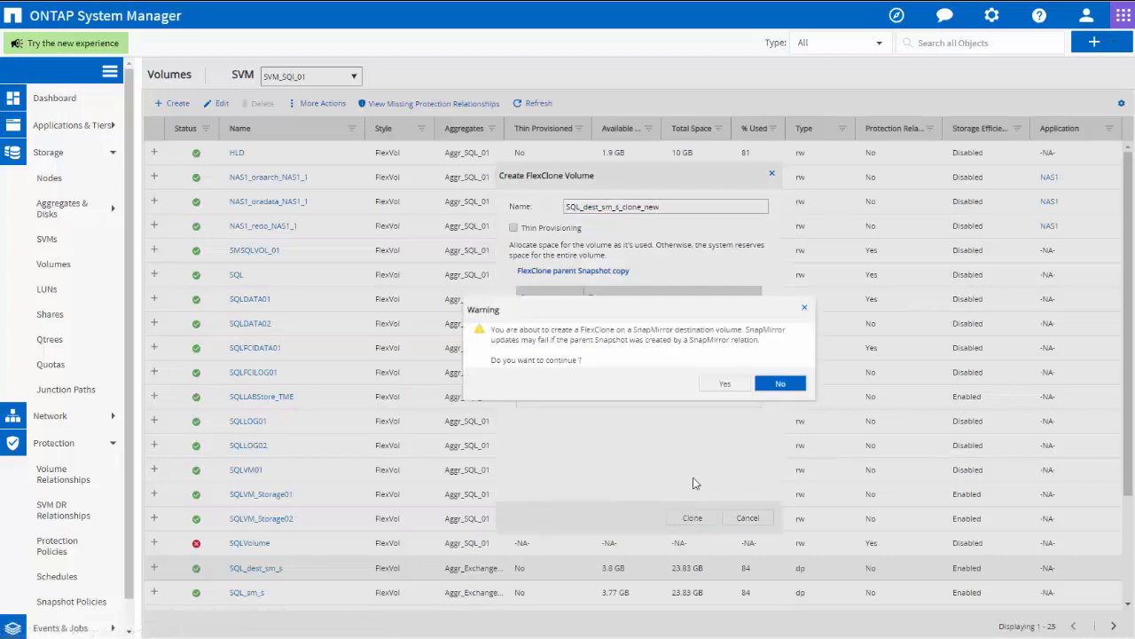
pyautogui.click(725, 383)
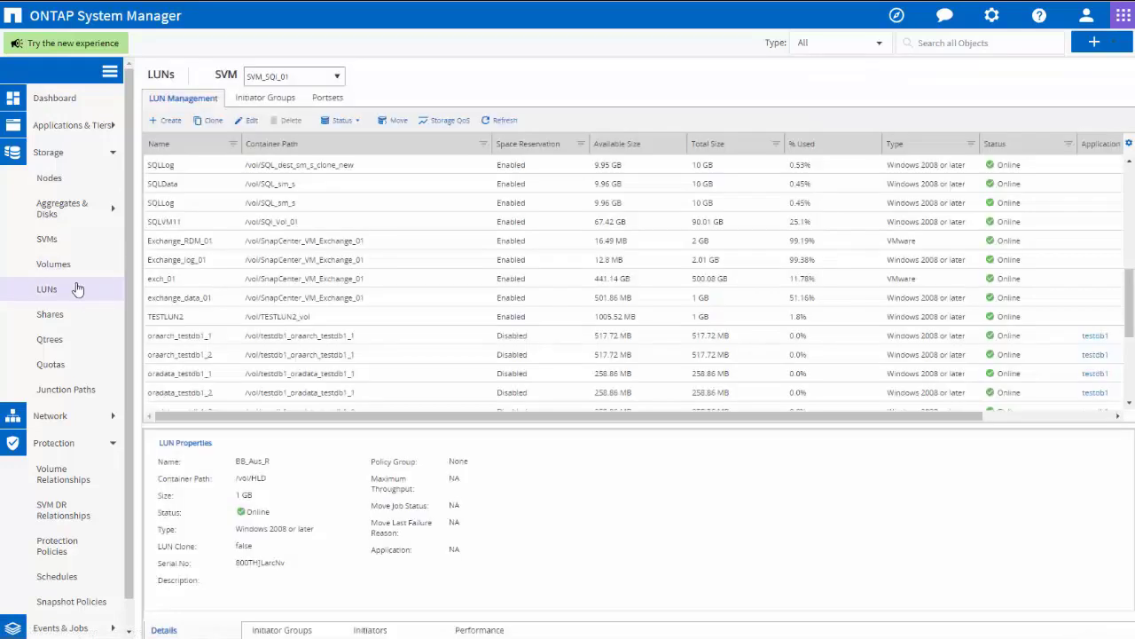
pyautogui.click(74, 275)
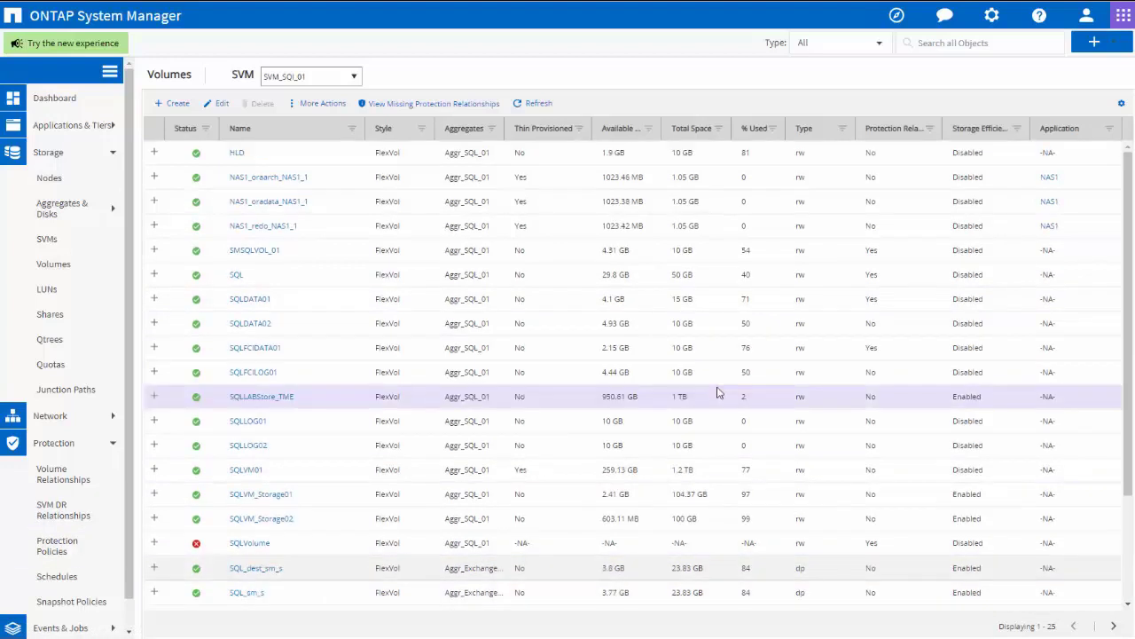
# Map the clone's SQLData LUN to initiator group 10.195.62.36 as LUN 12
pyautogui.click(77, 290)
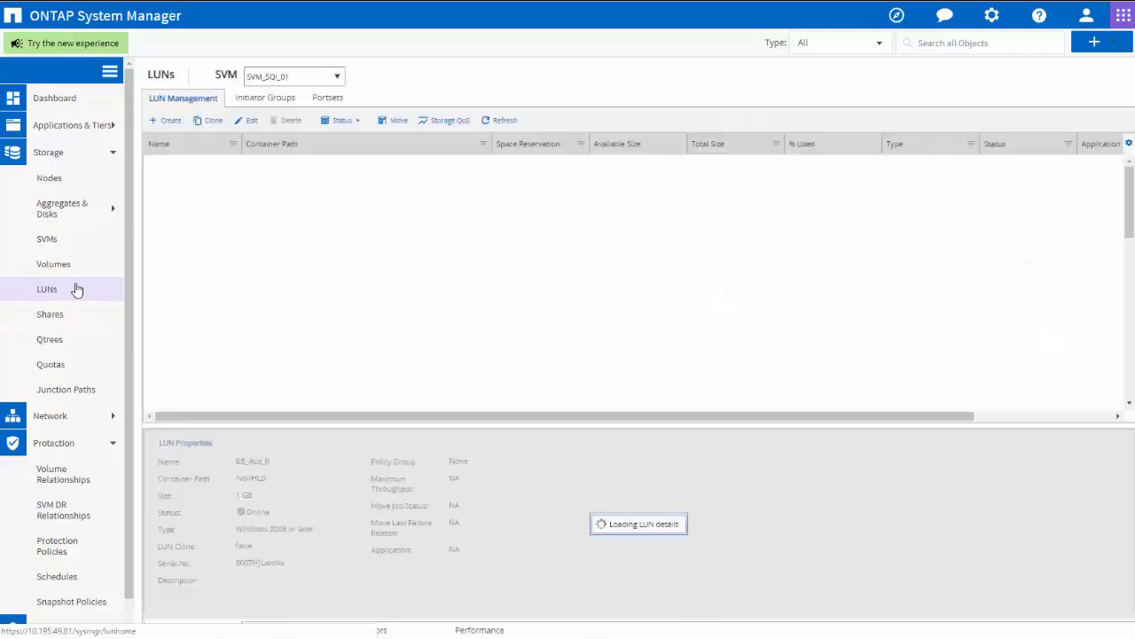
pyautogui.scroll(-3, 285, 237)
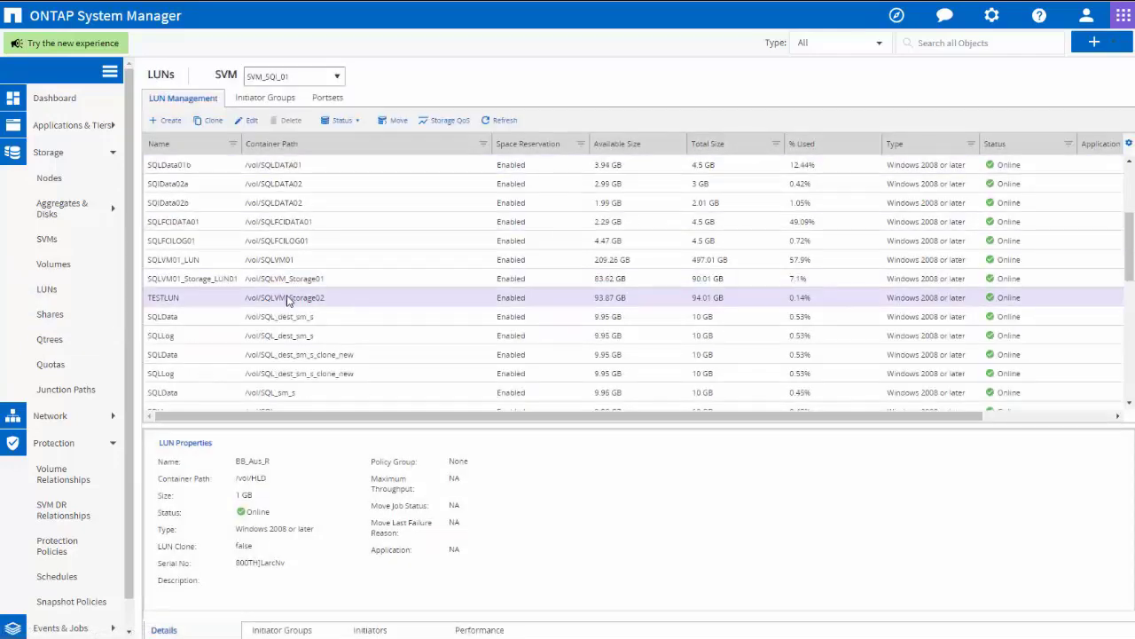
pyautogui.rightClick(214, 354)
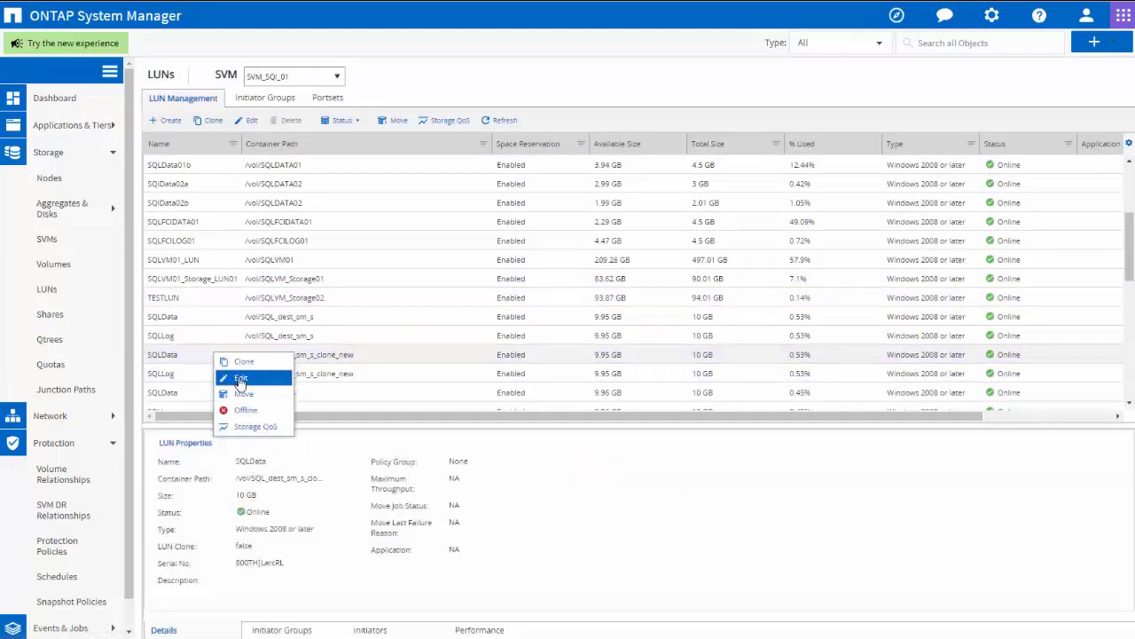
pyautogui.click(240, 377)
pyautogui.click(570, 220)
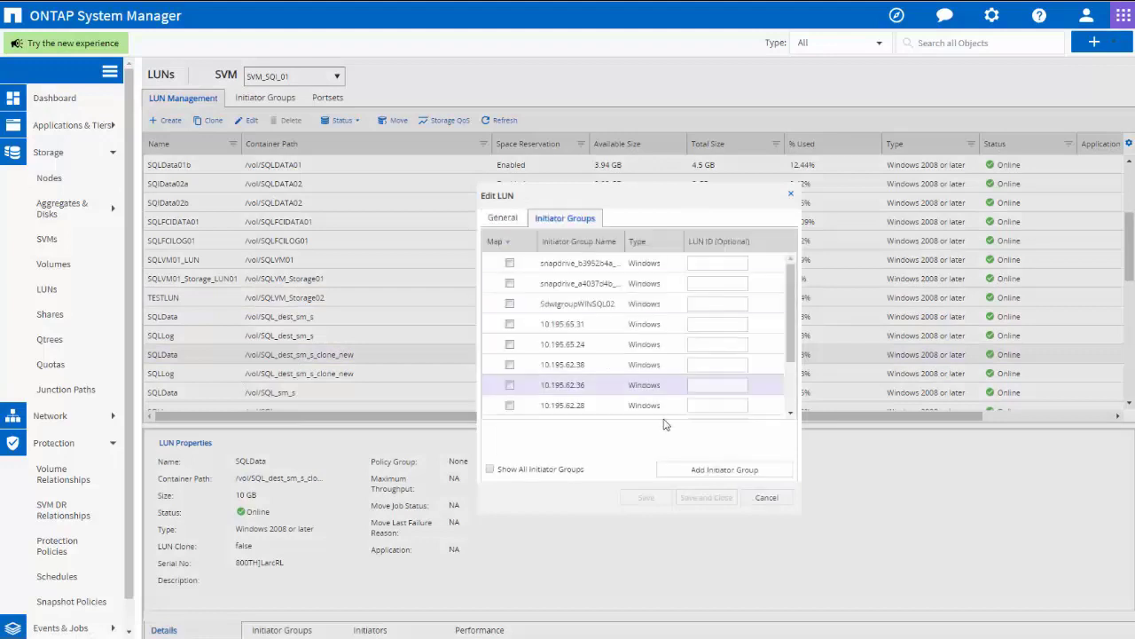
pyautogui.click(509, 385)
pyautogui.write('12')
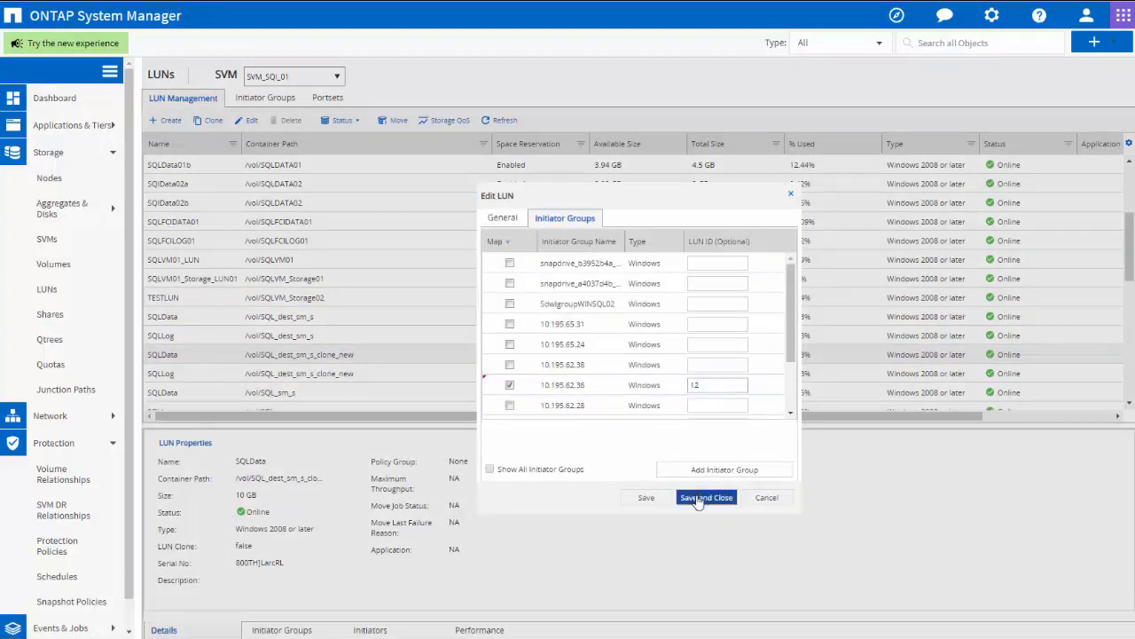
pyautogui.click(706, 497)
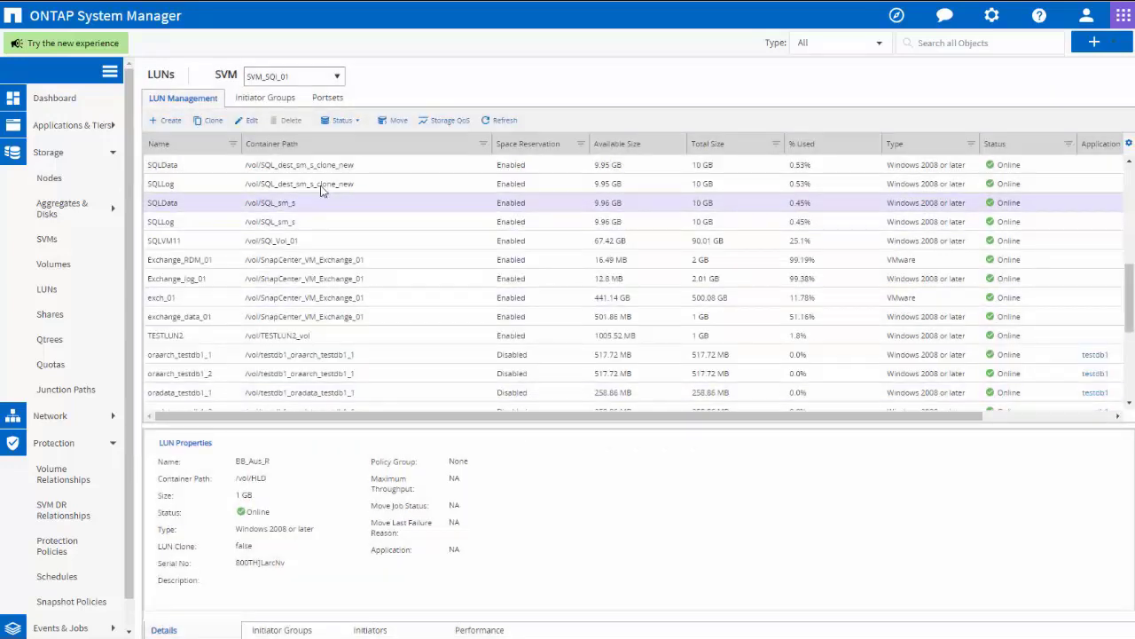
# Map the clone's SQLLog LUN to initiator group 10.195.62.36
pyautogui.rightClick(321, 185)
pyautogui.click(348, 211)
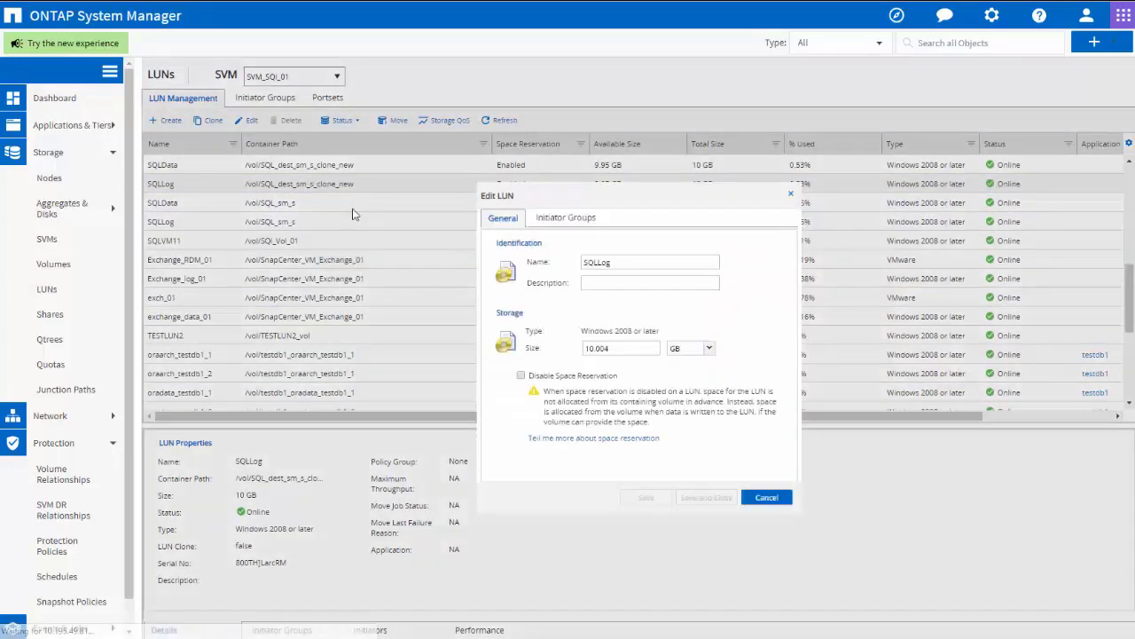
pyautogui.click(559, 219)
pyautogui.click(509, 384)
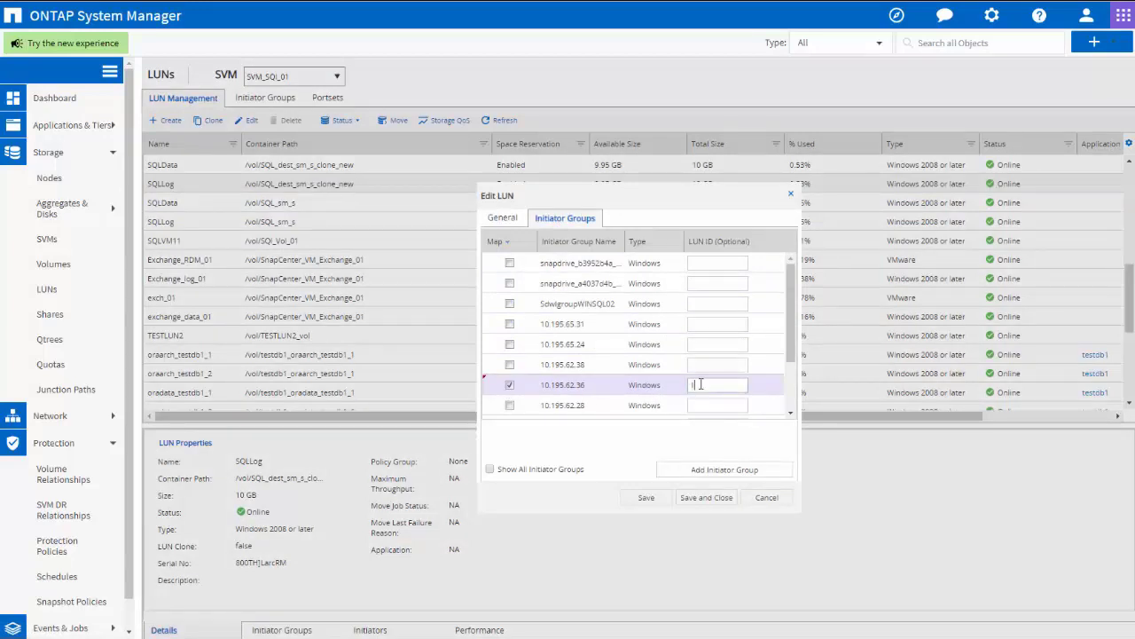
# Save the SQLLog LUN mapping with ID 13, rescan the host's disks, and bring Disk 4 online
pyautogui.write('13')
pyautogui.click(706, 496)
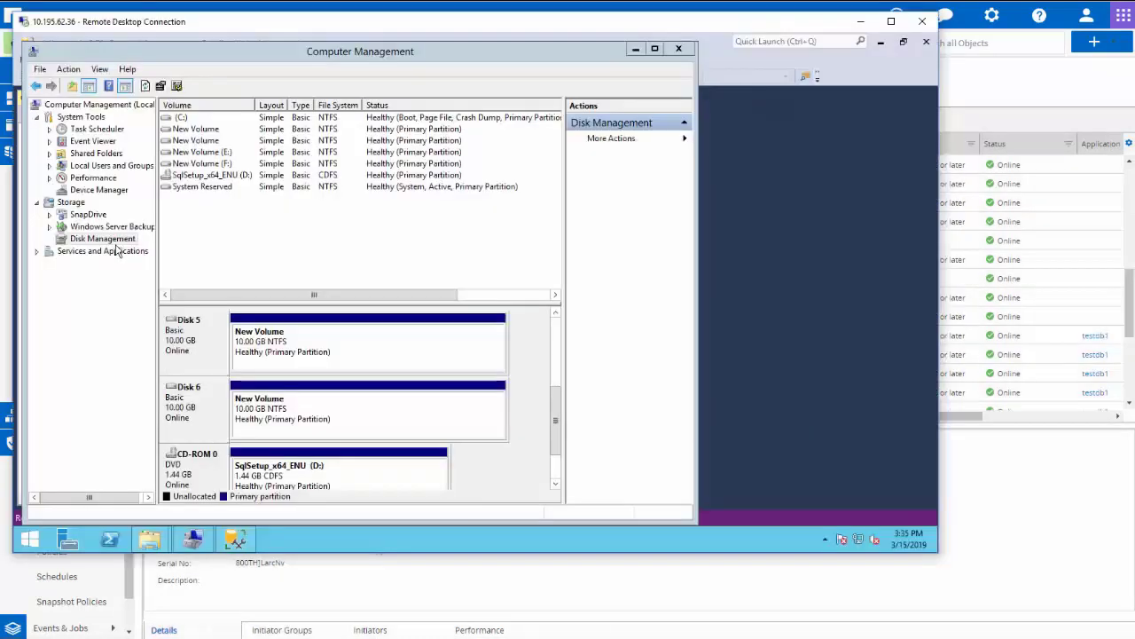
pyautogui.rightClick(122, 246)
pyautogui.click(163, 264)
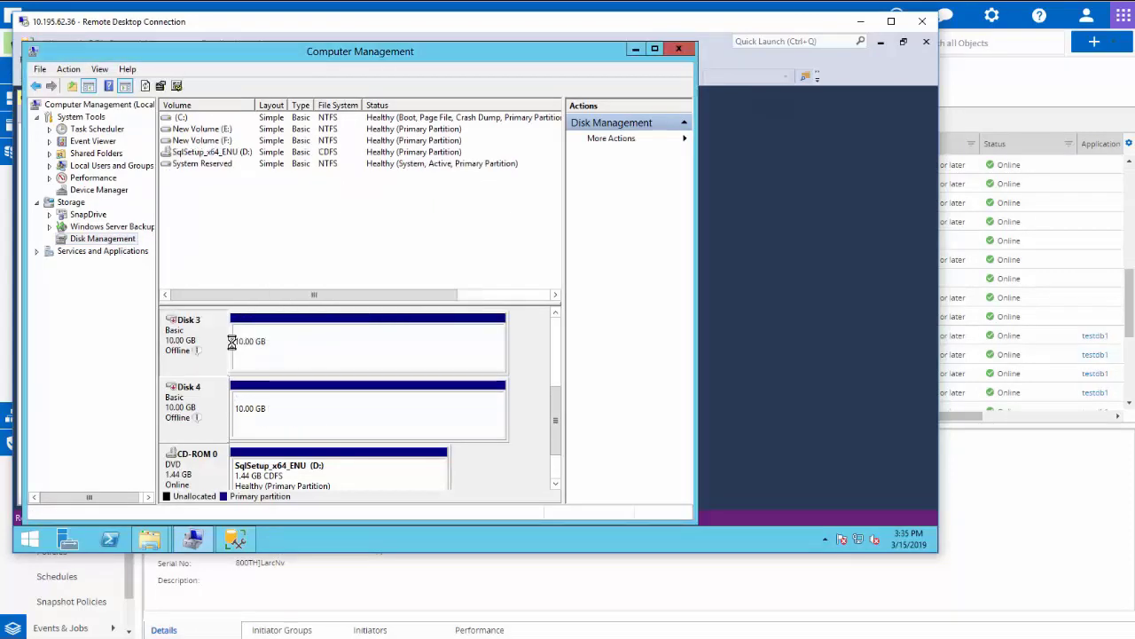
pyautogui.rightClick(187, 411)
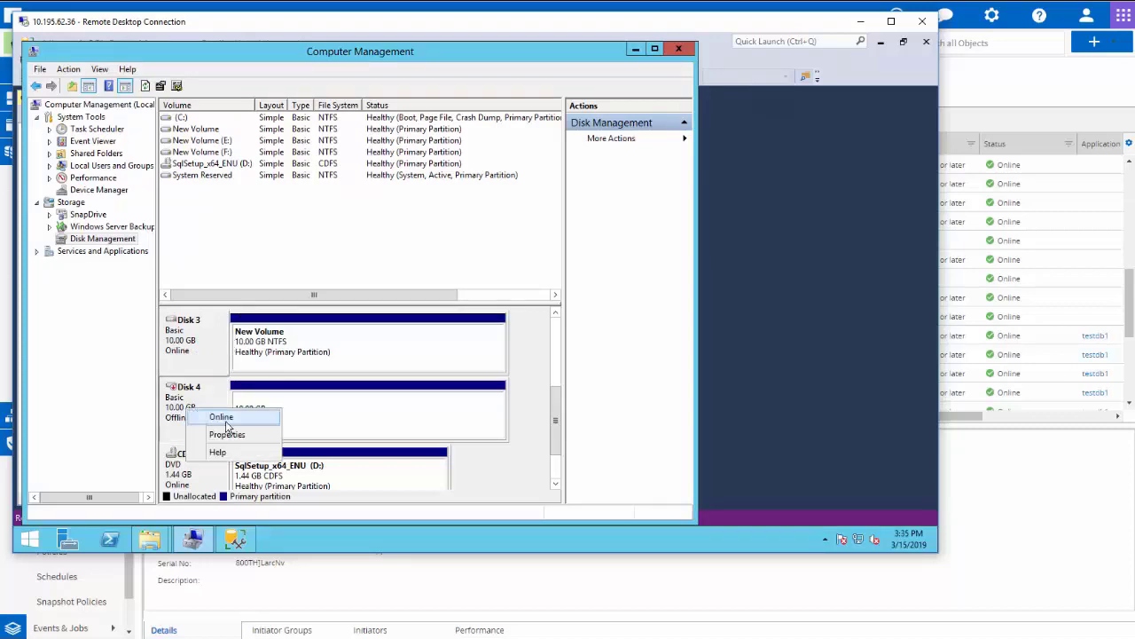
pyautogui.click(223, 418)
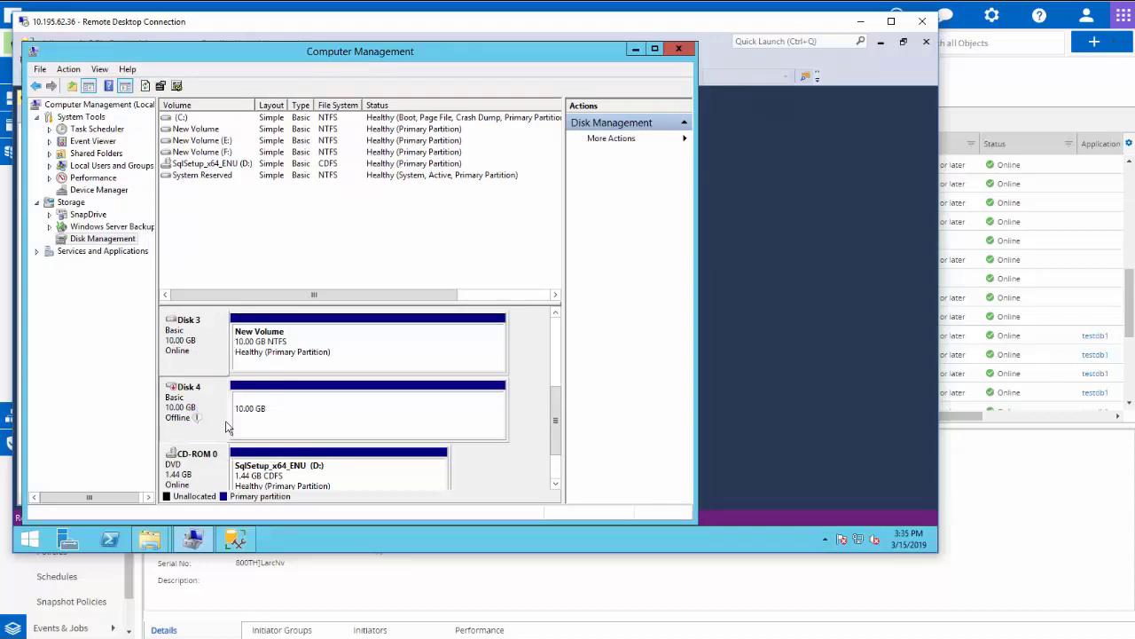
# Open a new File Explorer window and browse to the Data folder on New Volume (G:)
pyautogui.rightClick(162, 544)
pyautogui.click(124, 470)
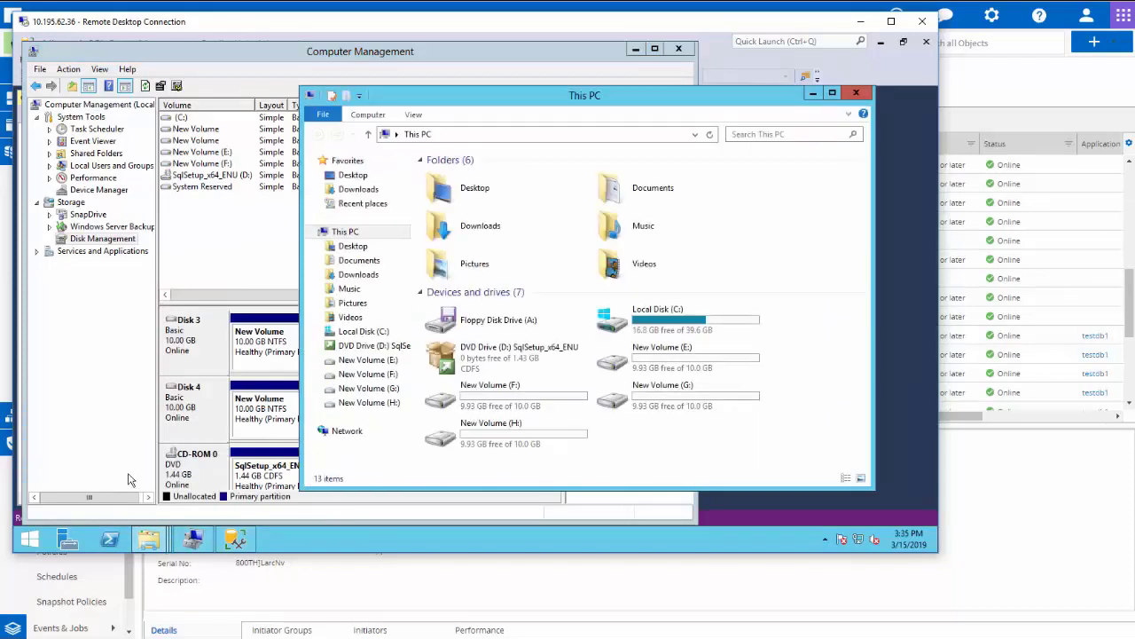
pyautogui.doubleClick(675, 403)
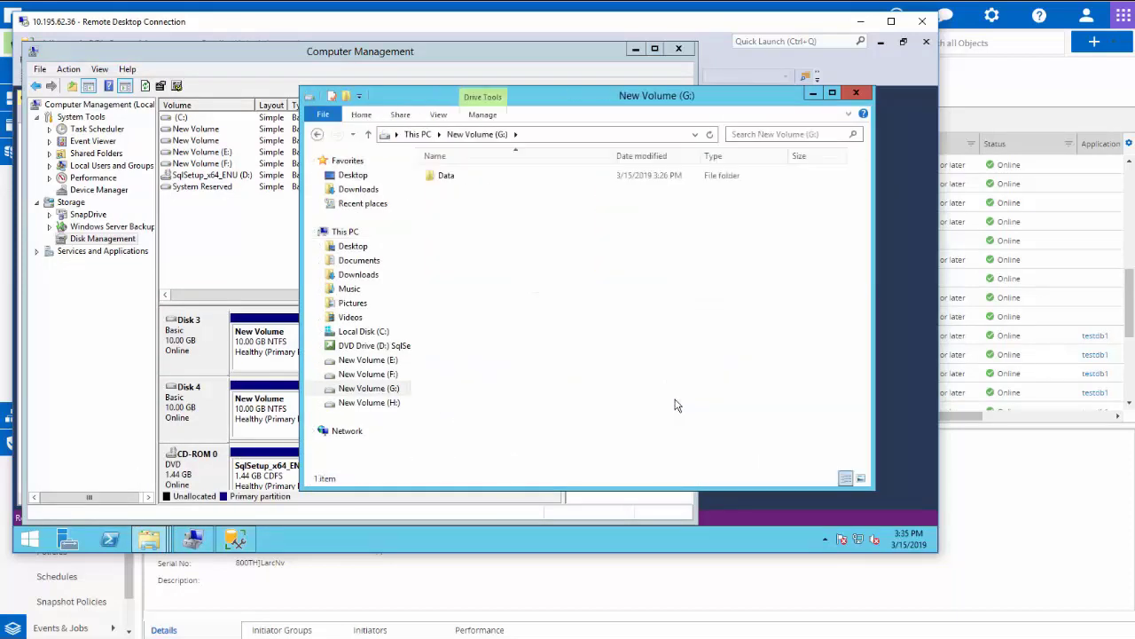
pyautogui.doubleClick(446, 176)
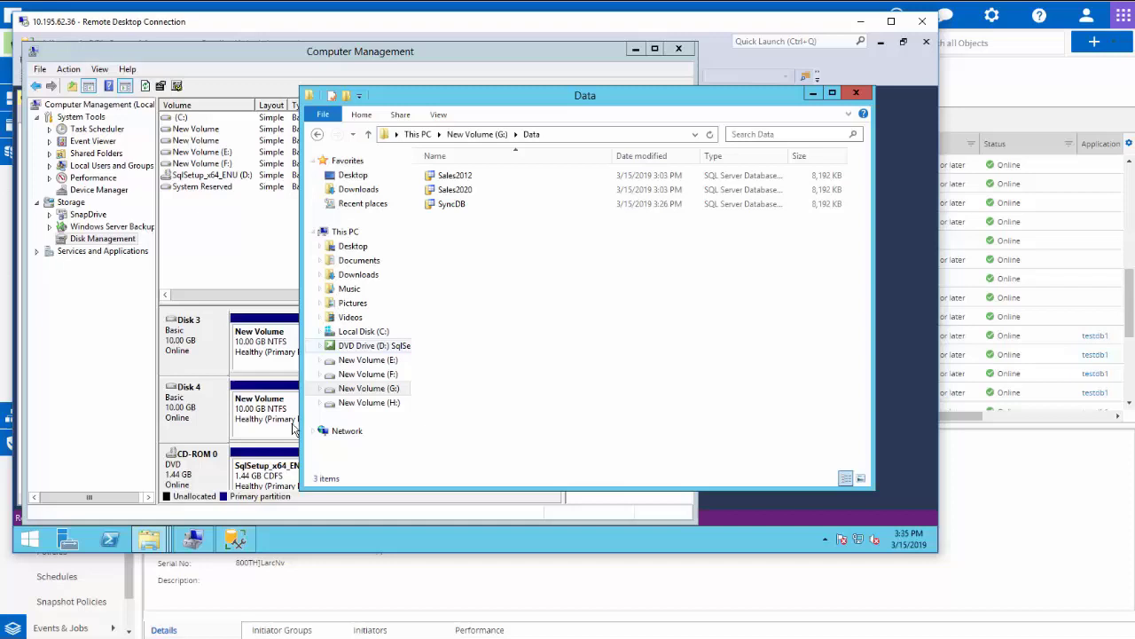
# Open the Log folder on New Volume (H:) and select the SyncDB_log file
pyautogui.click(369, 402)
pyautogui.doubleClick(447, 177)
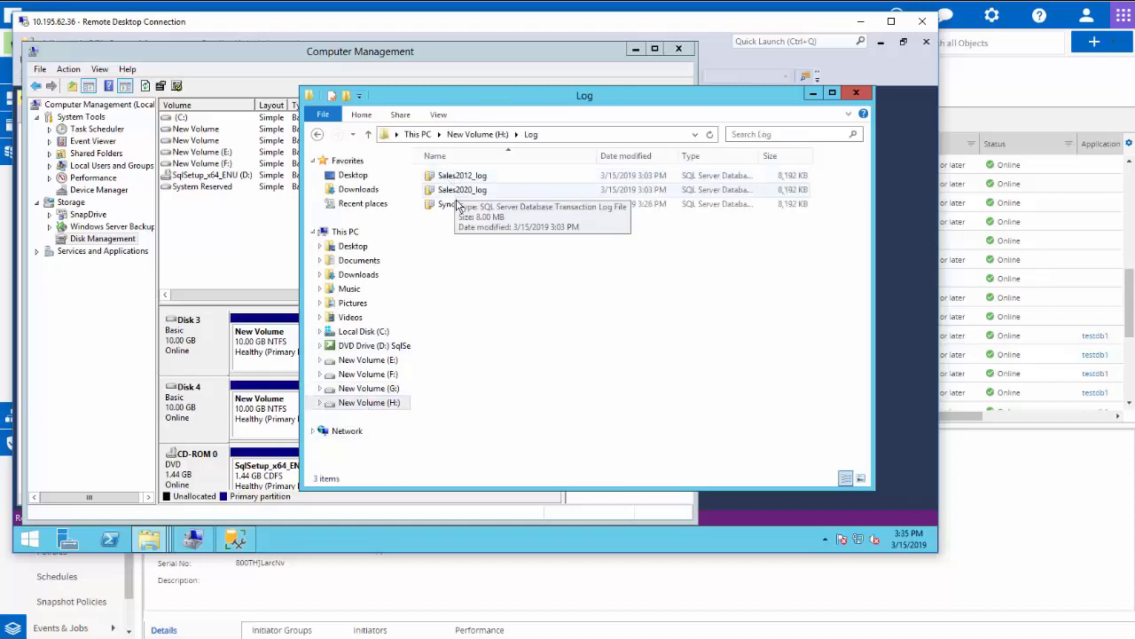
pyautogui.click(457, 206)
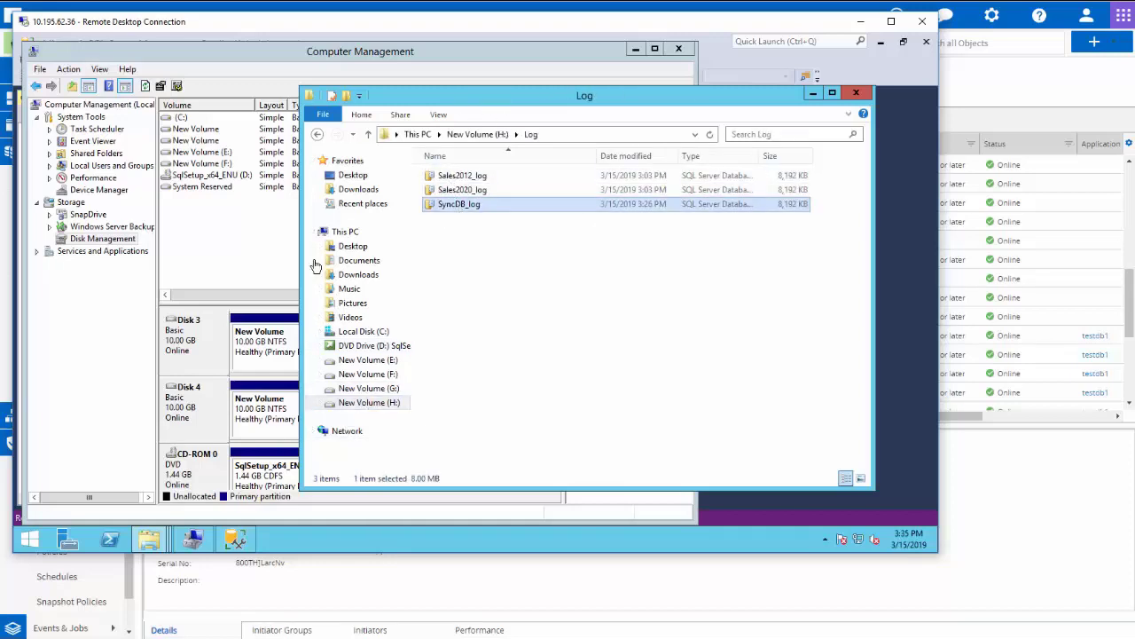